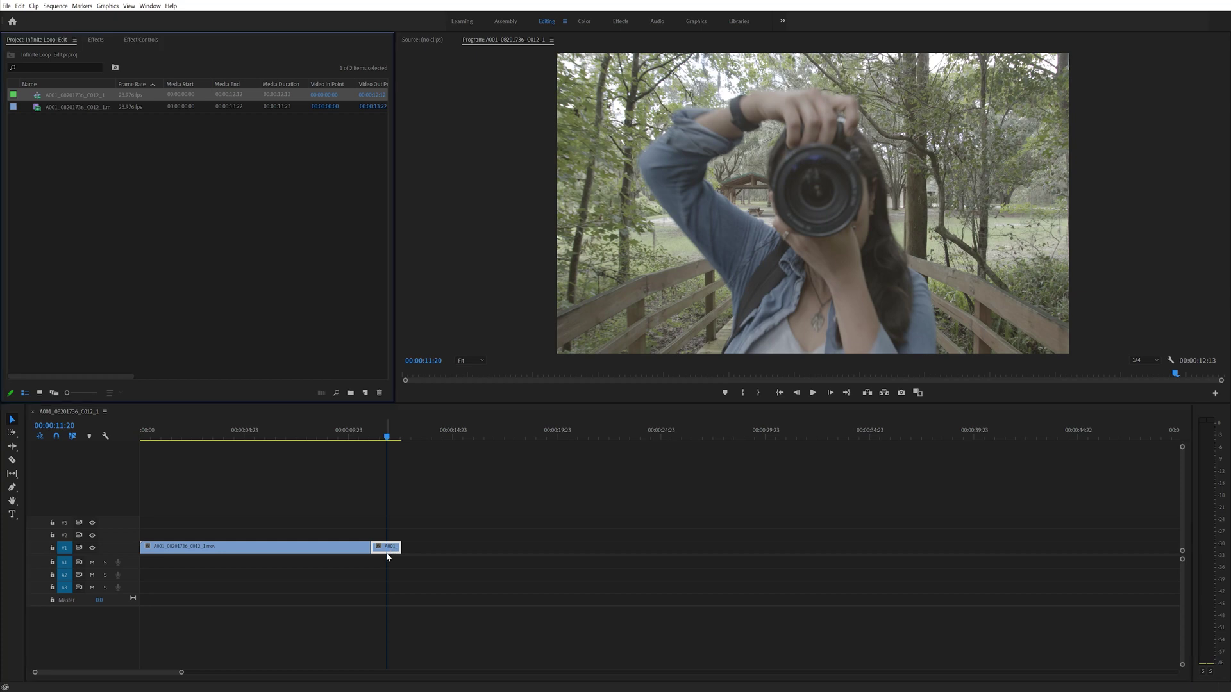
Add an inverted ellipse opacity mask to the short clip at the end of the timeline.
{"action": "left_click", "coordinate": [136, 41]}
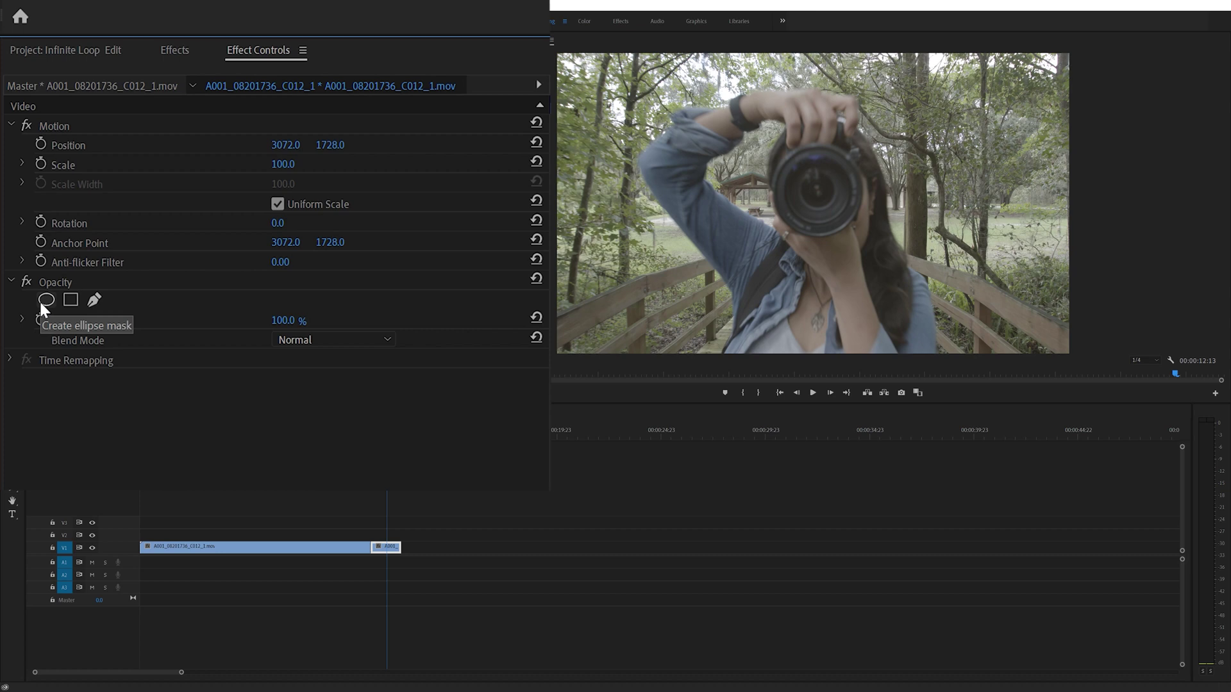
{"action": "left_click", "coordinate": [44, 299]}
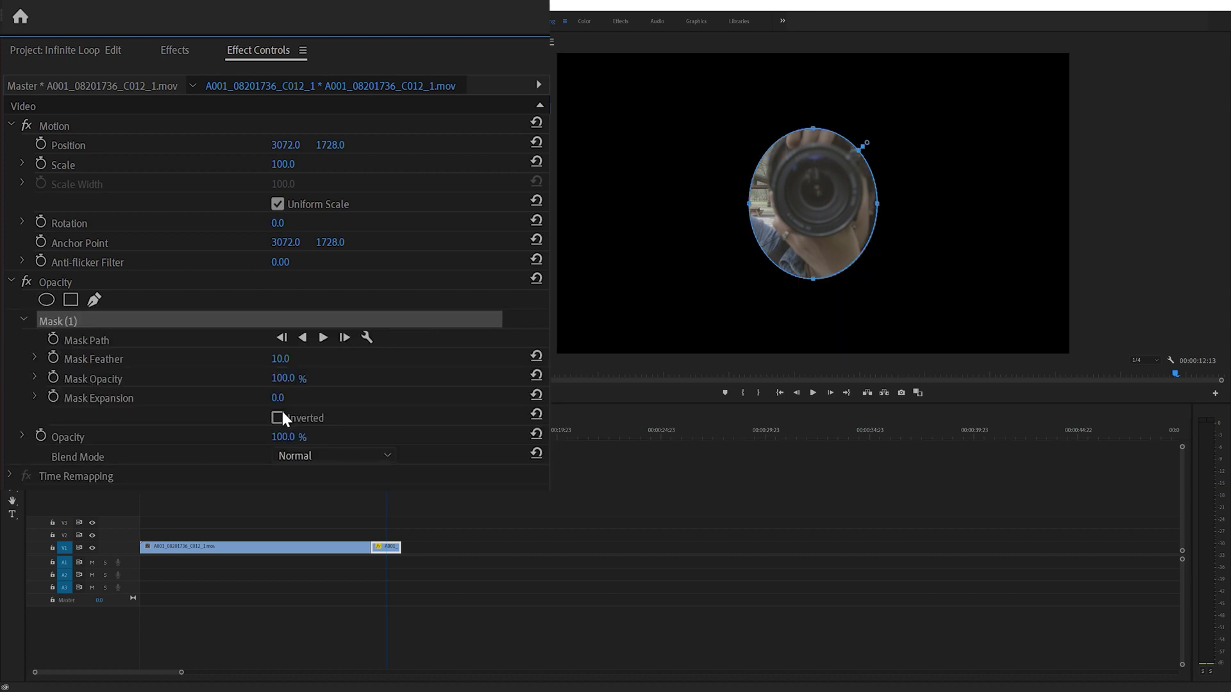
{"action": "left_click", "coordinate": [277, 418]}
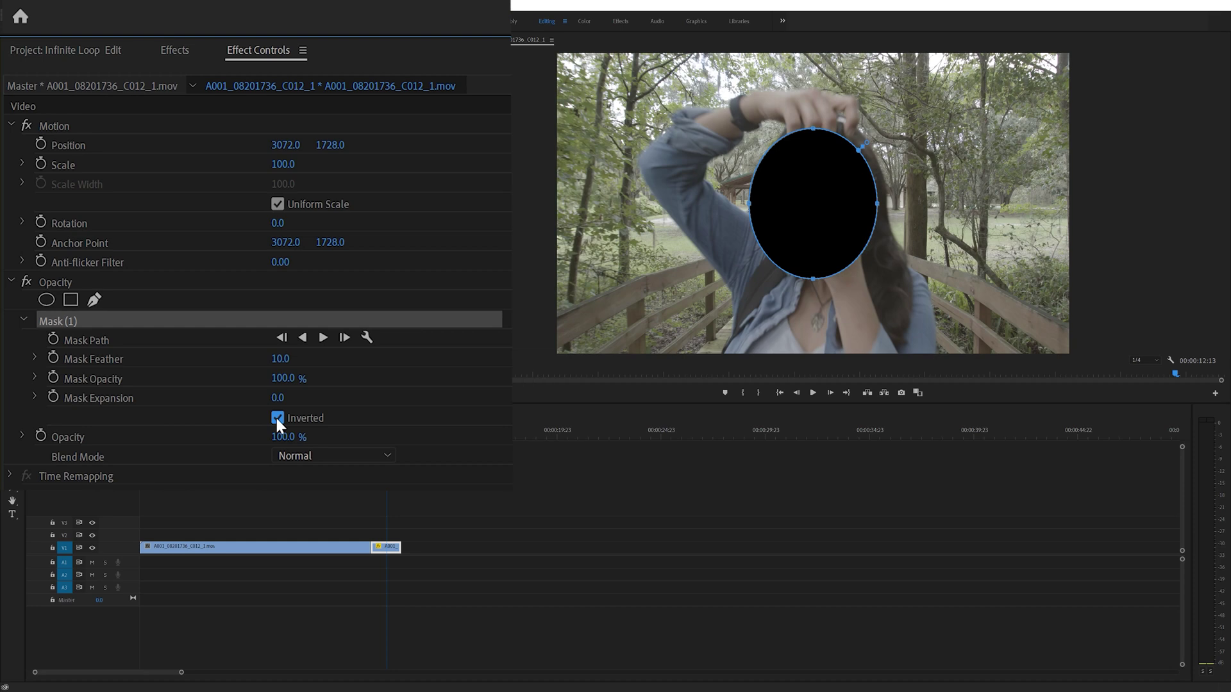
Temporarily disable the clip's Opacity effect and shrink, reposition and reshape the ellipse mask to fit inside the camera lens.
{"action": "left_click", "coordinate": [25, 283]}
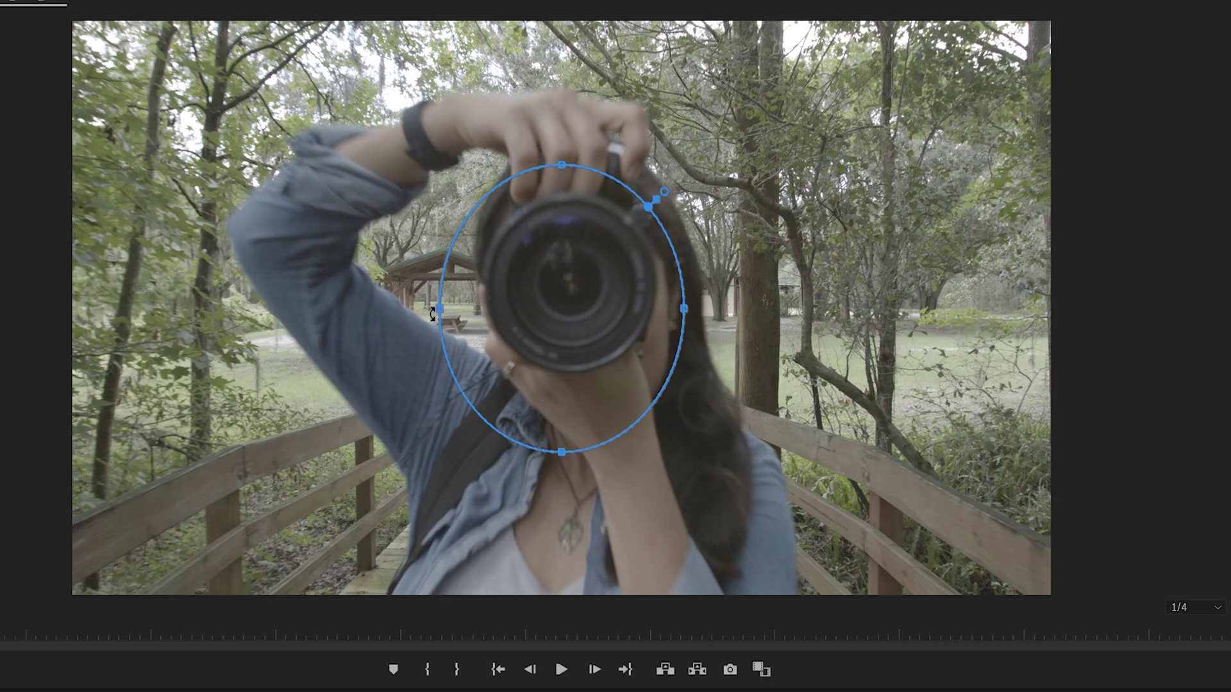
{"action": "left_click_drag", "start_coordinate": [427, 310], "coordinate": [481, 309]}
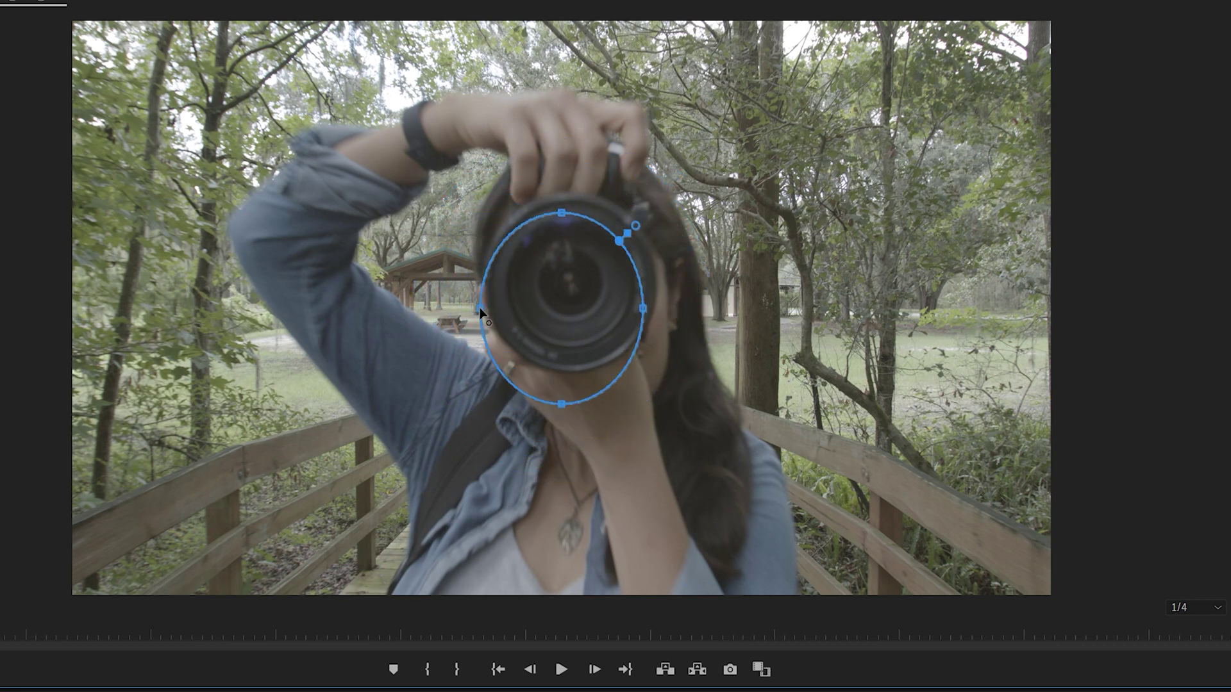
{"action": "scroll", "coordinate": [779, 178], "scroll_direction": "up", "scroll_amount": 1}
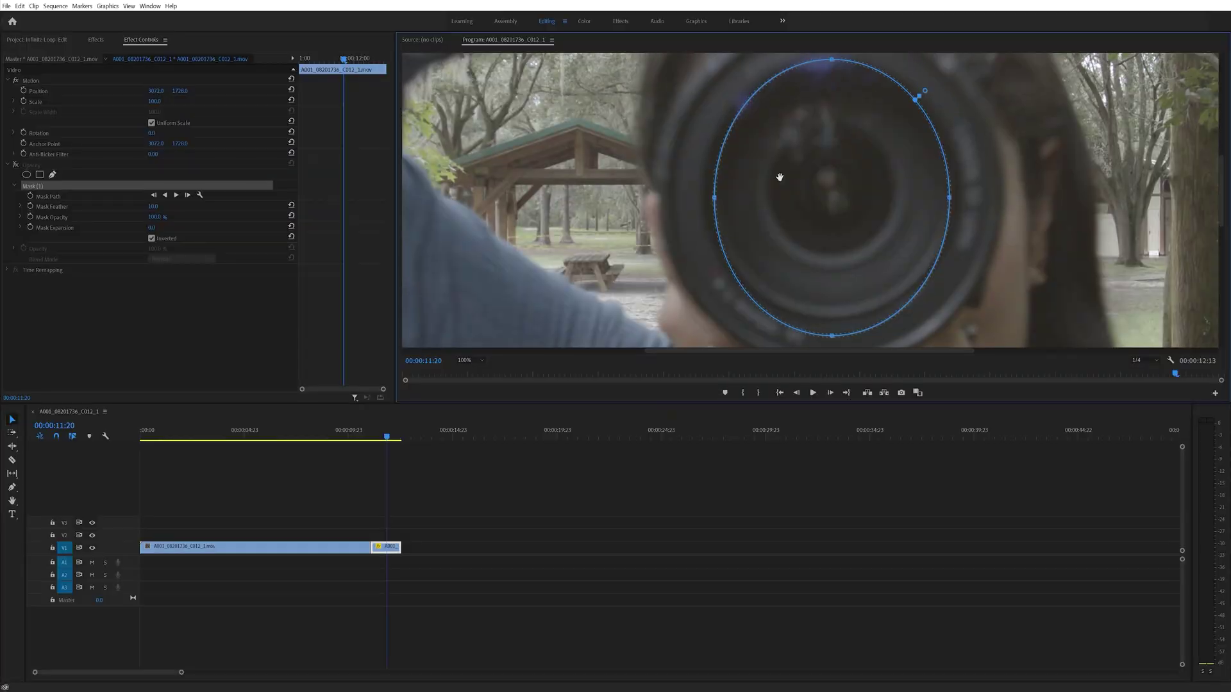
{"action": "left_click_drag", "start_coordinate": [779, 178], "coordinate": [778, 173]}
{"action": "left_click_drag", "start_coordinate": [716, 196], "coordinate": [709, 197]}
{"action": "left_click_drag", "start_coordinate": [829, 332], "coordinate": [828, 314]}
{"action": "left_click_drag", "start_coordinate": [829, 60], "coordinate": [828, 69]}
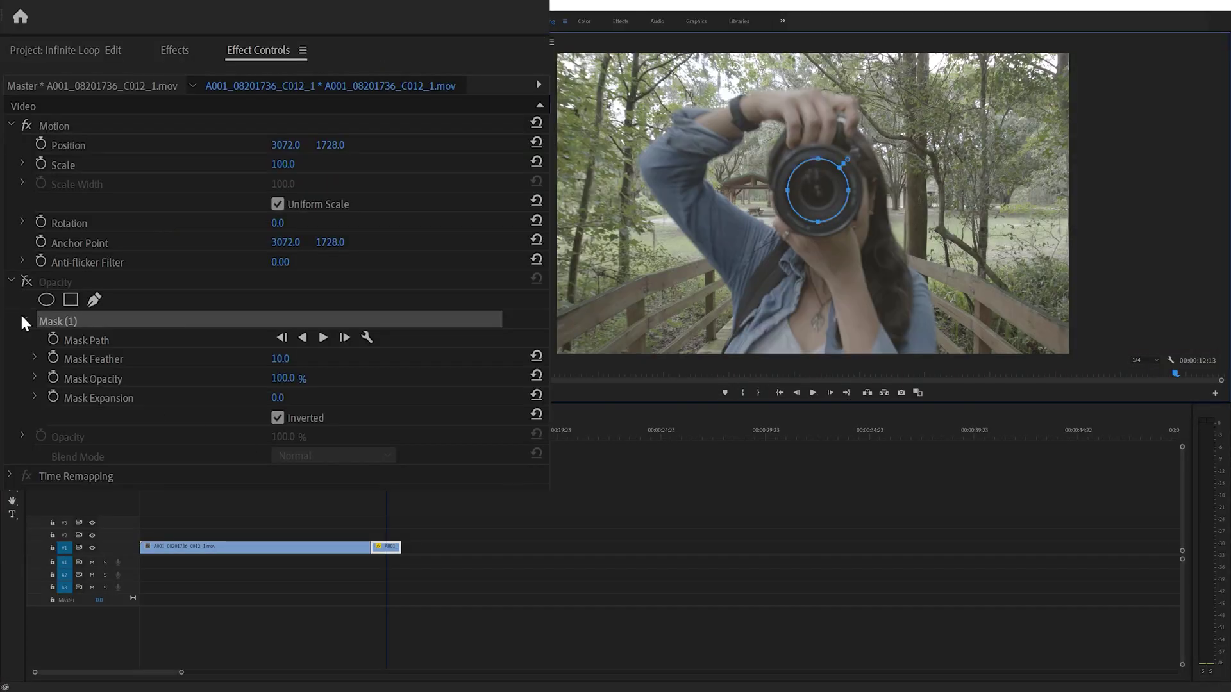
Enable Mask Path keyframing and keyframe the mask so it follows the lens through the clip.
{"action": "left_click", "coordinate": [53, 340]}
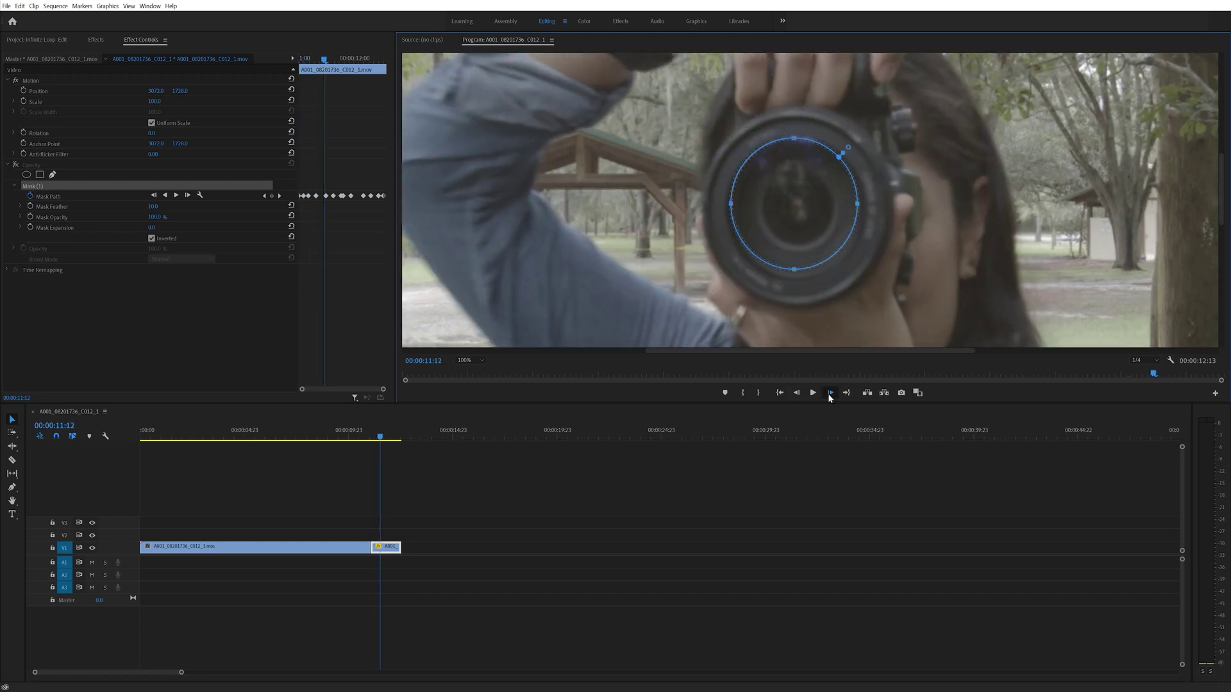
{"action": "left_click", "coordinate": [386, 438]}
{"action": "left_click_drag", "start_coordinate": [384, 439], "coordinate": [389, 439]}
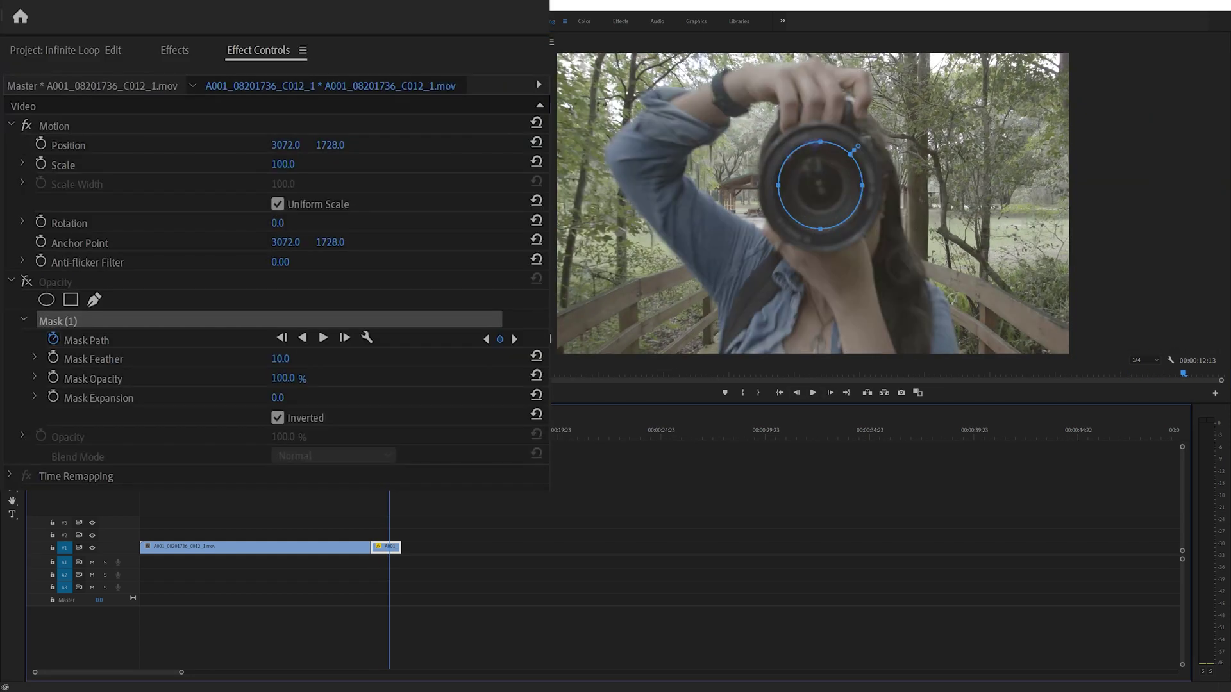
Re-enable the clip's Opacity effect and set the mask feather to 100.
{"action": "left_click", "coordinate": [25, 282]}
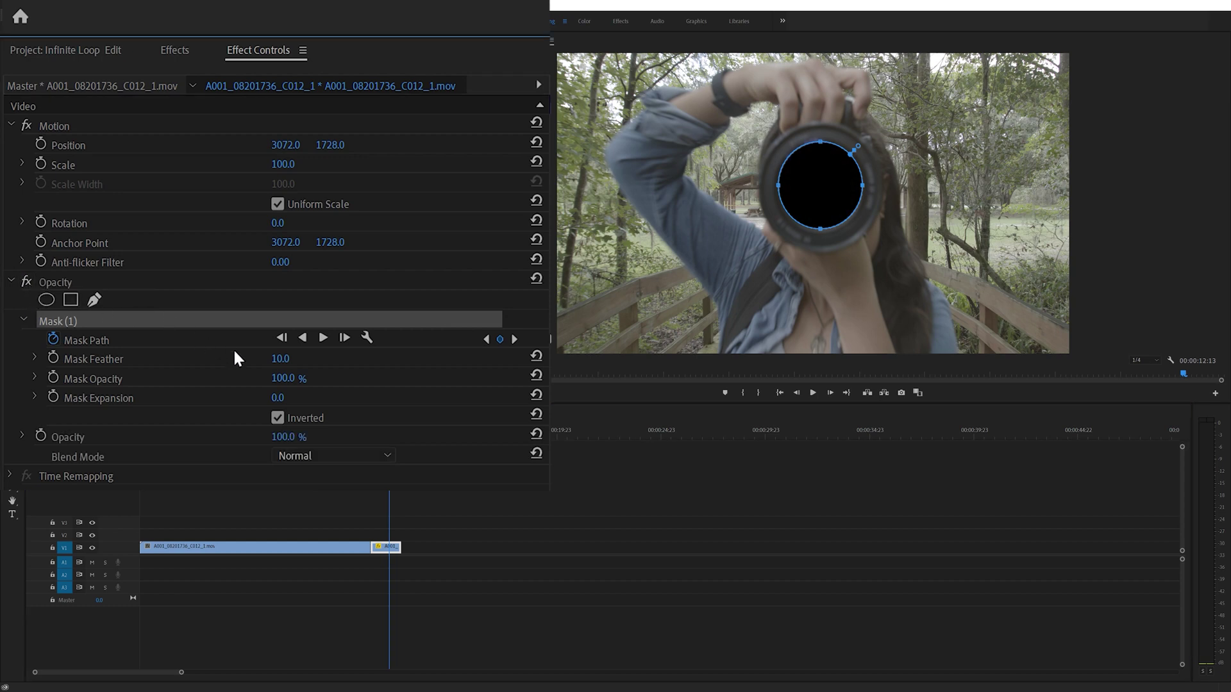
{"action": "type", "text": "100"}
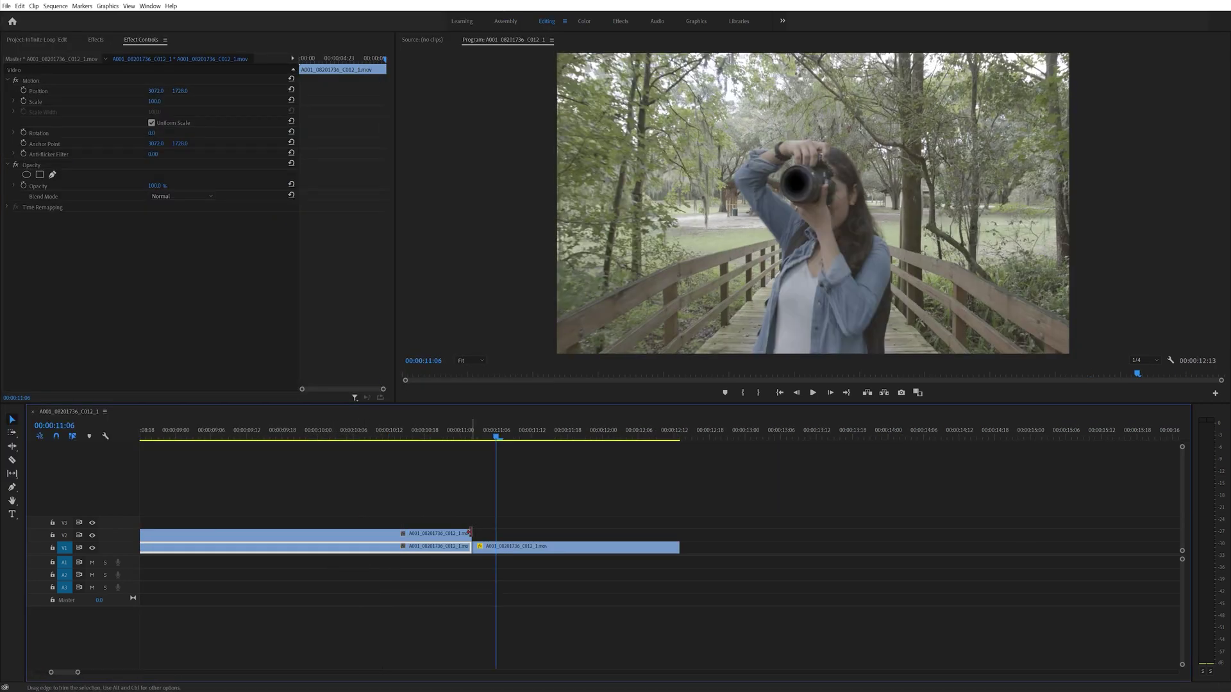
Extend the V2 copy of the main clip past the cut to 00:00:11:06 and fade out its end with opacity keyframes.
{"action": "left_click_drag", "start_coordinate": [475, 533], "coordinate": [489, 537]}
{"action": "left_click", "coordinate": [485, 549]}
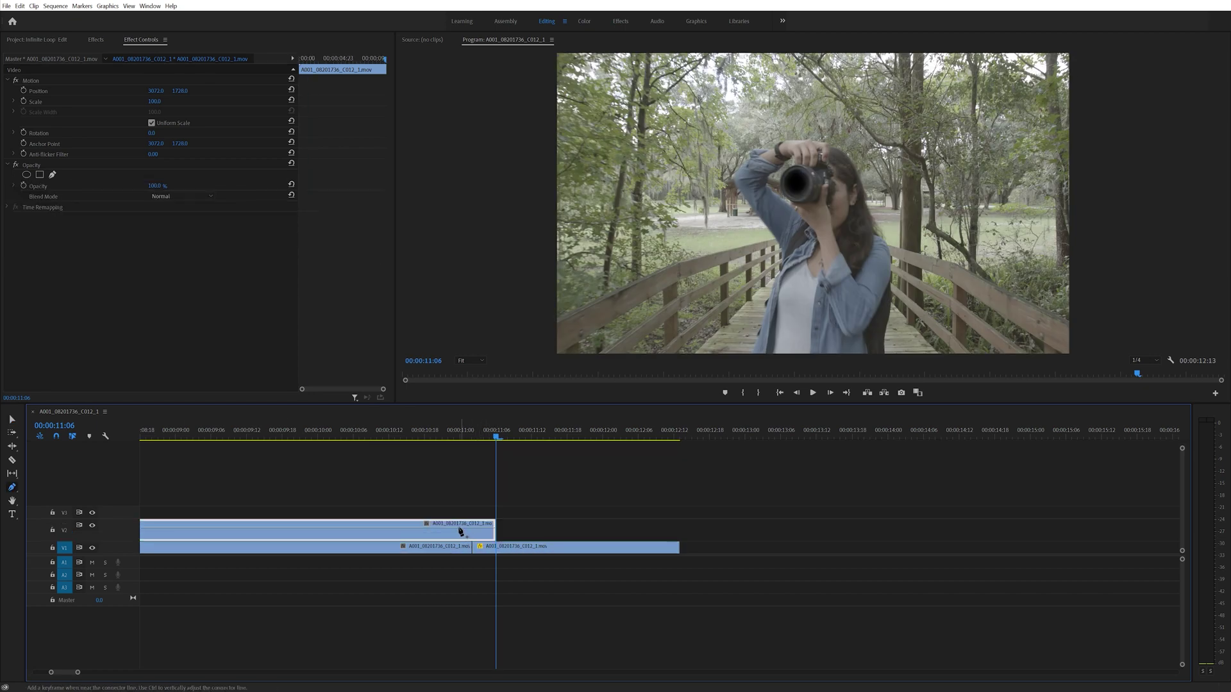
{"action": "left_click", "coordinate": [459, 529]}
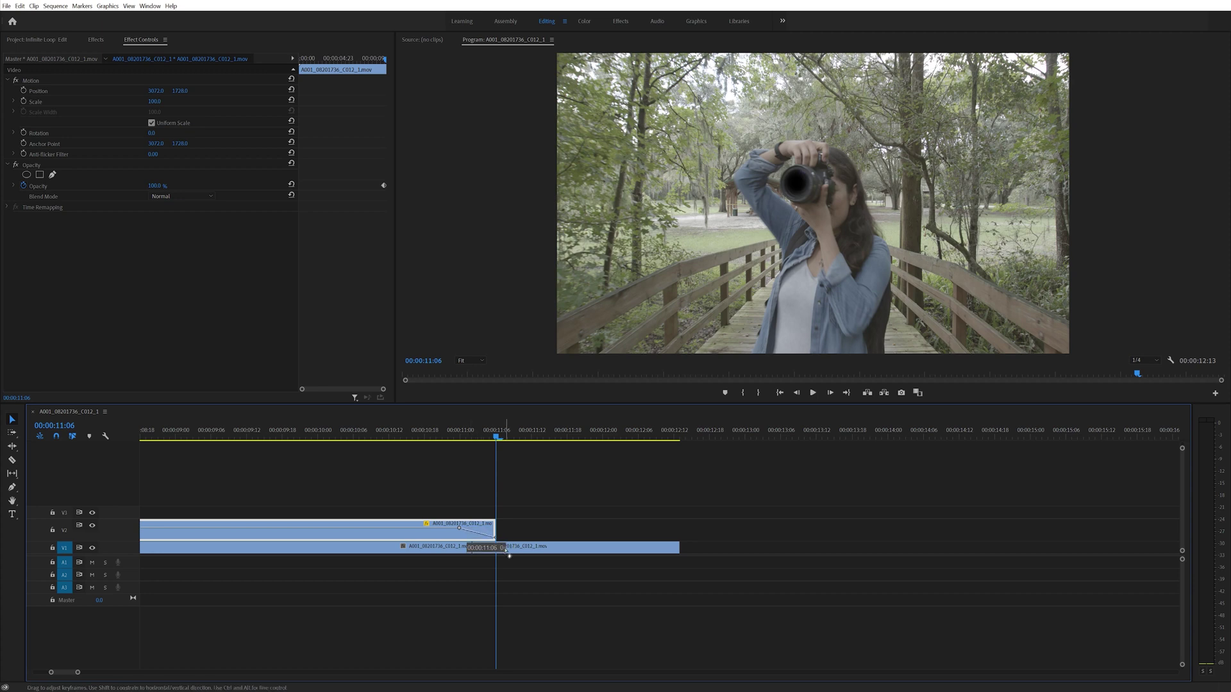
{"action": "mouse_move", "coordinate": [493, 434]}
{"action": "left_mouse_down"}
{"action": "mouse_move", "coordinate": [453, 435]}
{"action": "mouse_move", "coordinate": [514, 446]}
{"action": "mouse_move", "coordinate": [434, 444]}
{"action": "mouse_move", "coordinate": [514, 443]}
{"action": "left_mouse_up"}
Nest all the timeline clips into a sequence named Mask.
{"action": "key", "text": "minus"}
{"action": "left_click_drag", "start_coordinate": [461, 493], "coordinate": [377, 581]}
{"action": "right_click", "coordinate": [409, 533]}
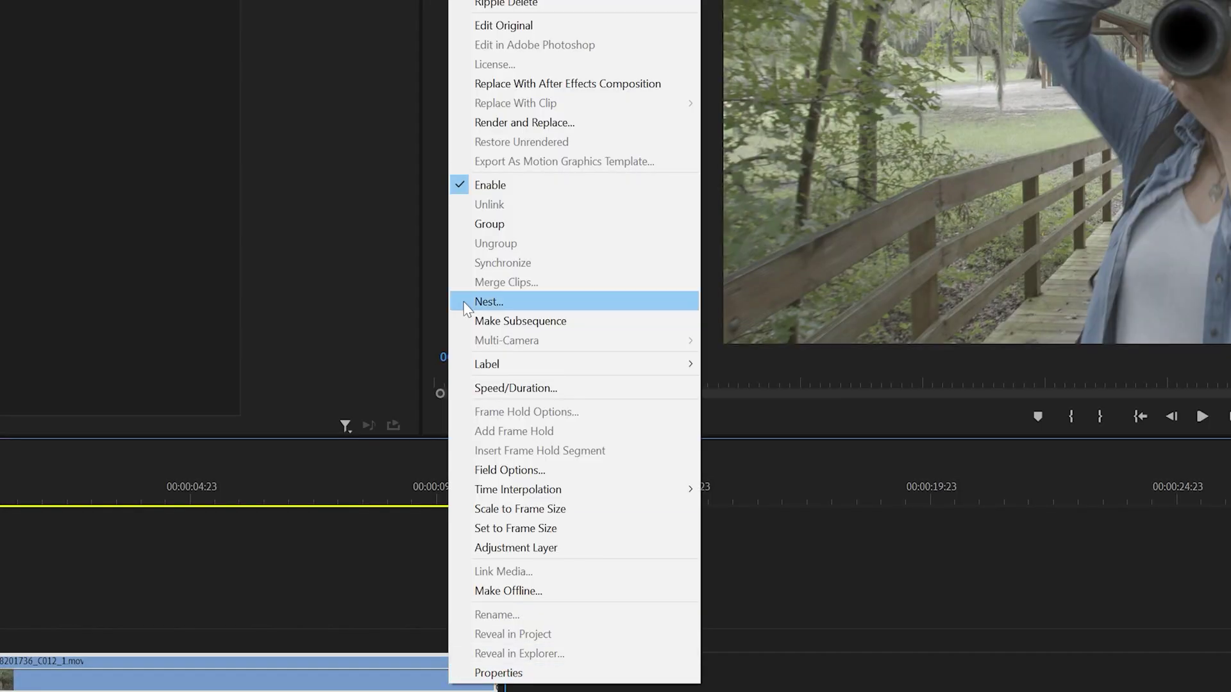
{"action": "left_click", "coordinate": [427, 332]}
{"action": "type", "text": "M"}
{"action": "type", "text": "ask"}
{"action": "left_click", "coordinate": [789, 347]}
Keyframe the nested clip's scale at 100 on its first frame and at 120 at 00:00:06:02.
{"action": "left_click_drag", "start_coordinate": [426, 437], "coordinate": [123, 452]}
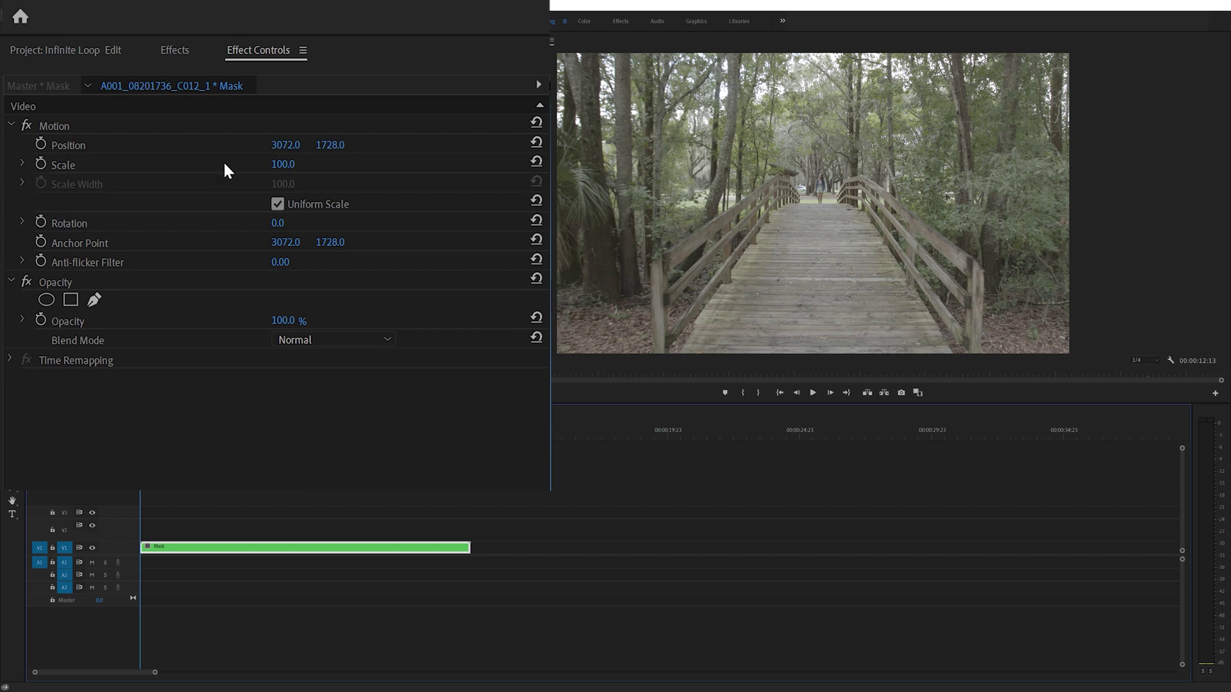
{"action": "left_click", "coordinate": [40, 164]}
{"action": "left_click_drag", "start_coordinate": [192, 439], "coordinate": [303, 446]}
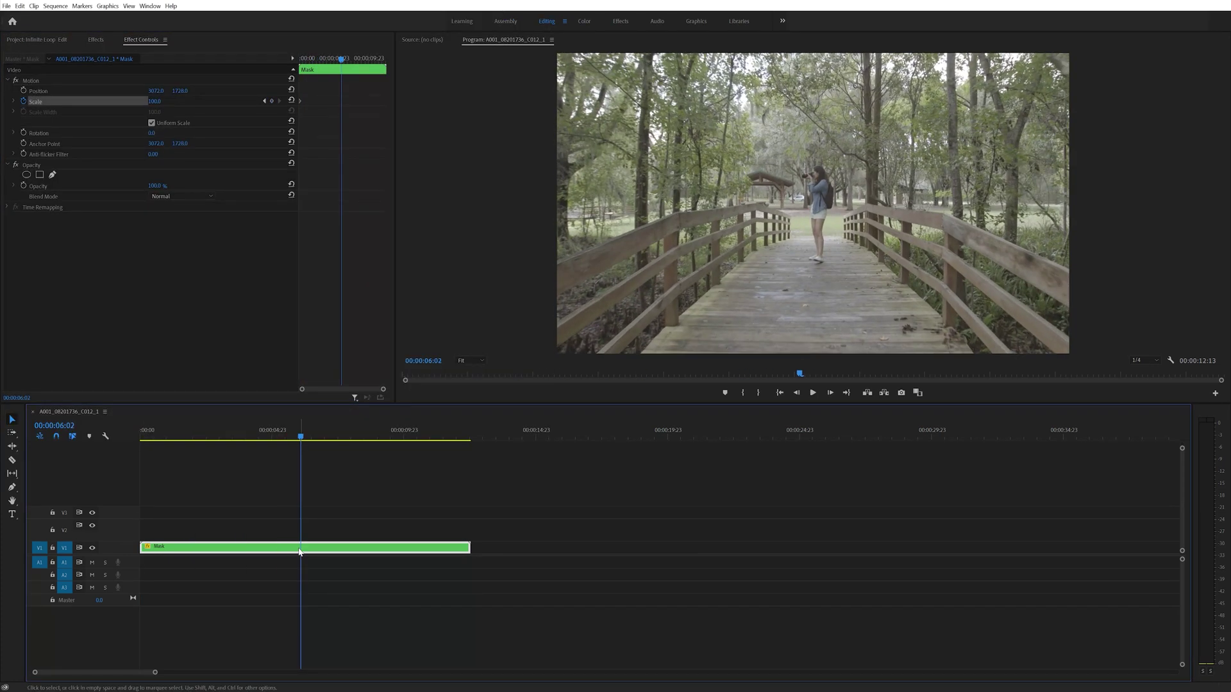
{"action": "left_click", "coordinate": [155, 103]}
{"action": "type", "text": "120"}
{"action": "key", "text": "Return"}
Keyframe the nested clip's scale to 203 on its last frame at 00:00:12:12.
{"action": "left_click_drag", "start_coordinate": [301, 438], "coordinate": [464, 452]}
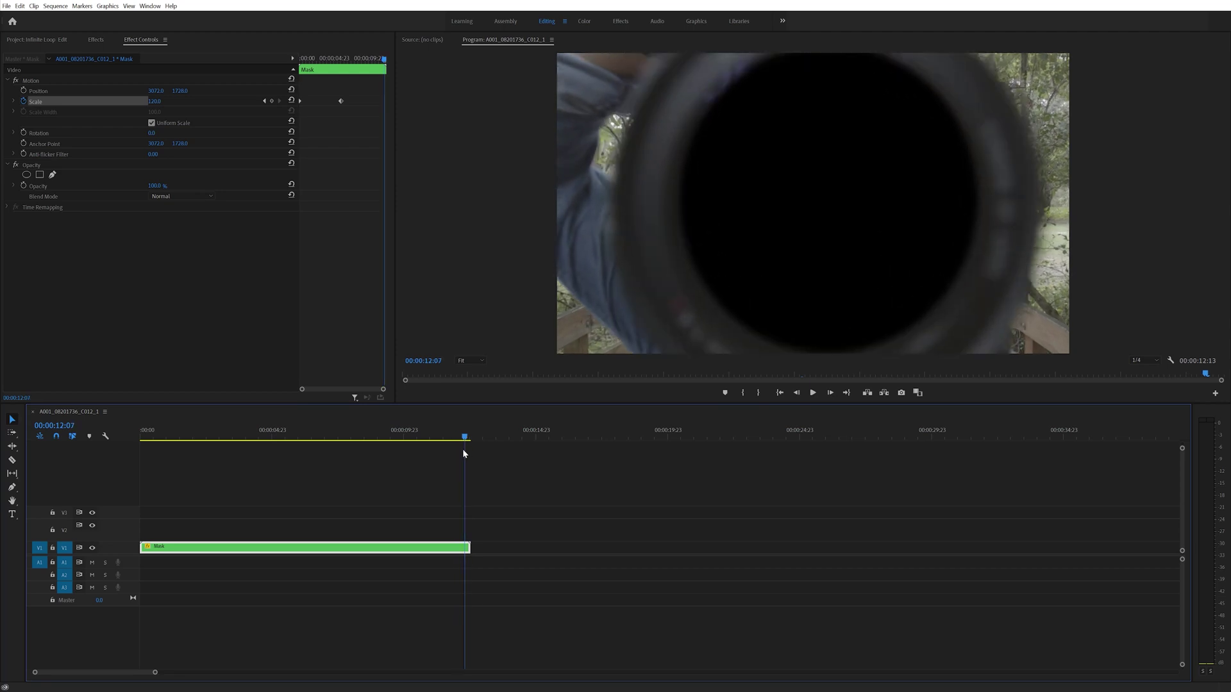
{"action": "key", "text": "Right"}
{"action": "key", "text": "Right"}
{"action": "key", "text": "Right"}
{"action": "key", "text": "Right"}
{"action": "key", "text": "Right"}
{"action": "key", "text": "Right"}
{"action": "key", "text": "Left"}
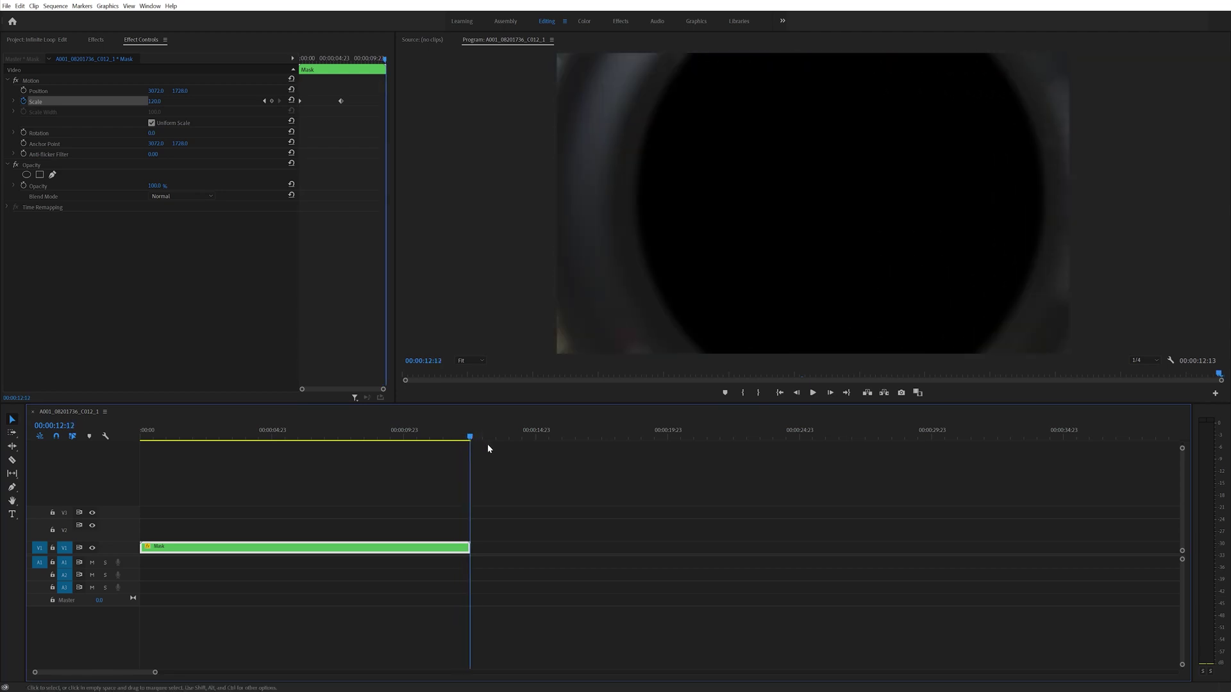
{"action": "left_click_drag", "start_coordinate": [169, 103], "coordinate": [216, 103]}
{"action": "key", "text": "space"}
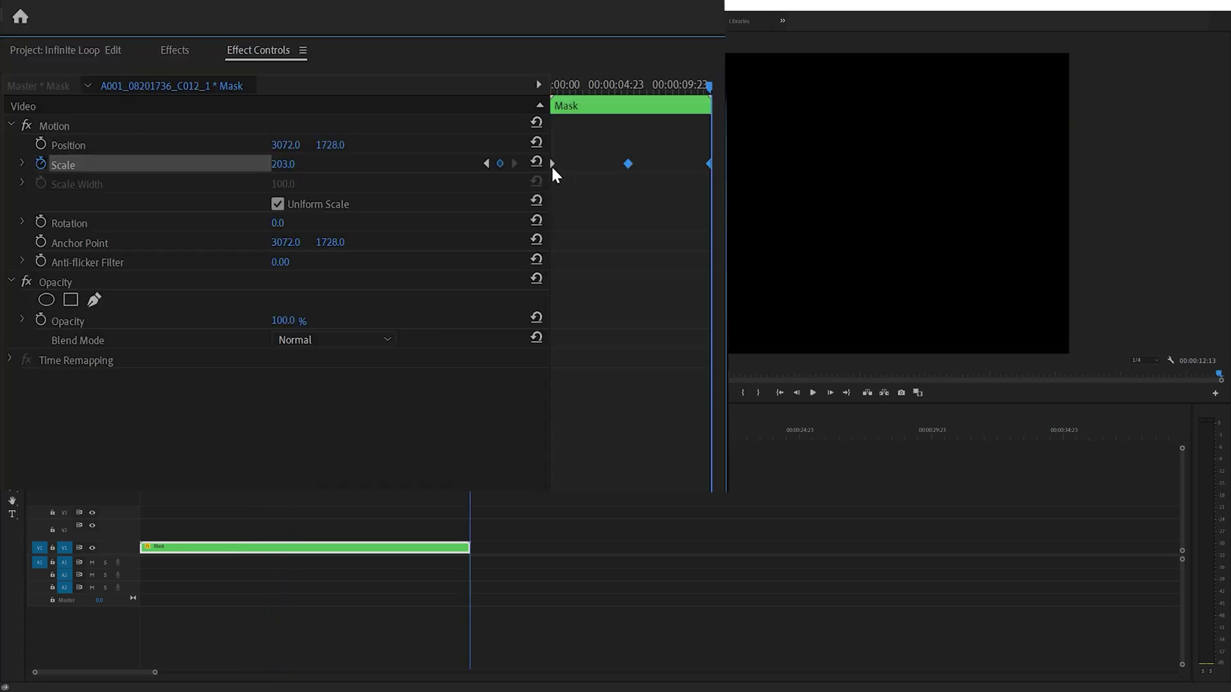
Change the three scale keyframes to Bezier interpolation and preview the zoom.
{"action": "right_click", "coordinate": [628, 164]}
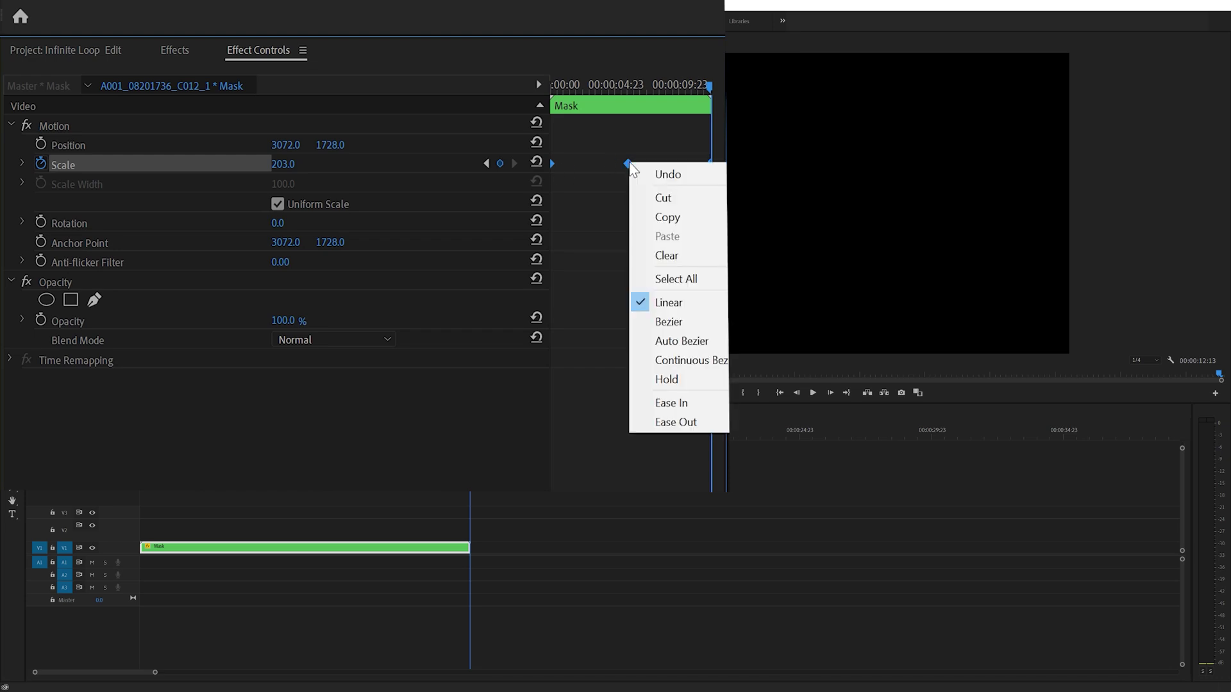
{"action": "left_click", "coordinate": [666, 324]}
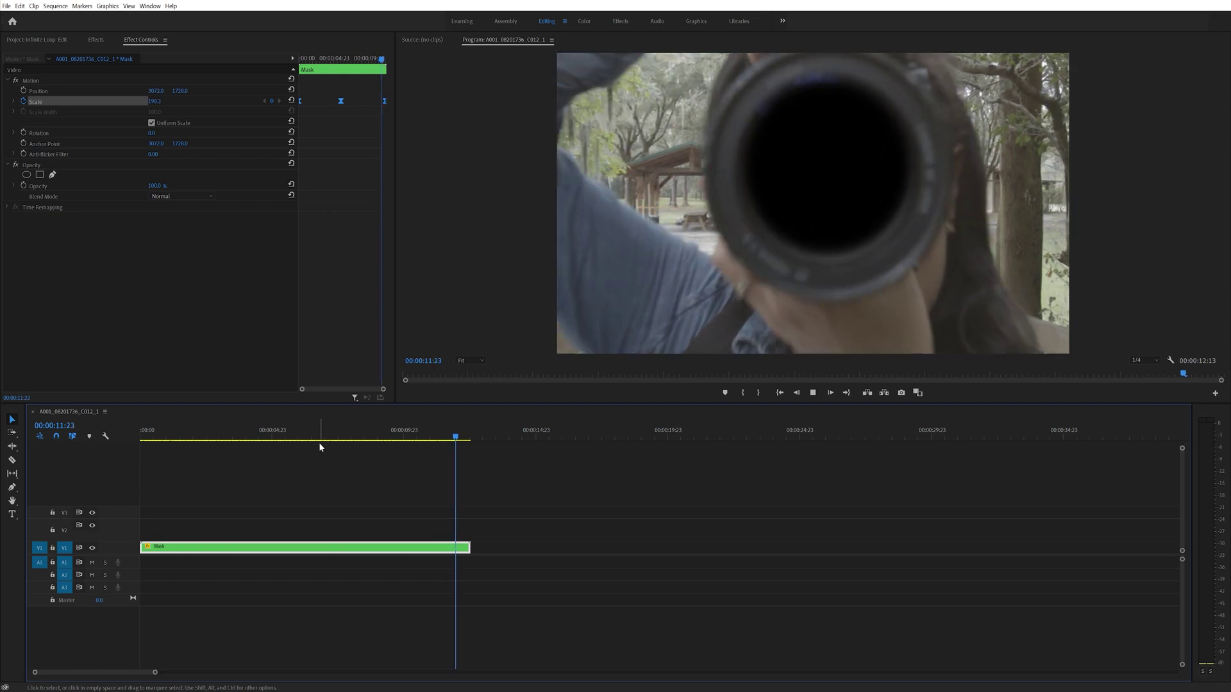
{"action": "left_click", "coordinate": [313, 434]}
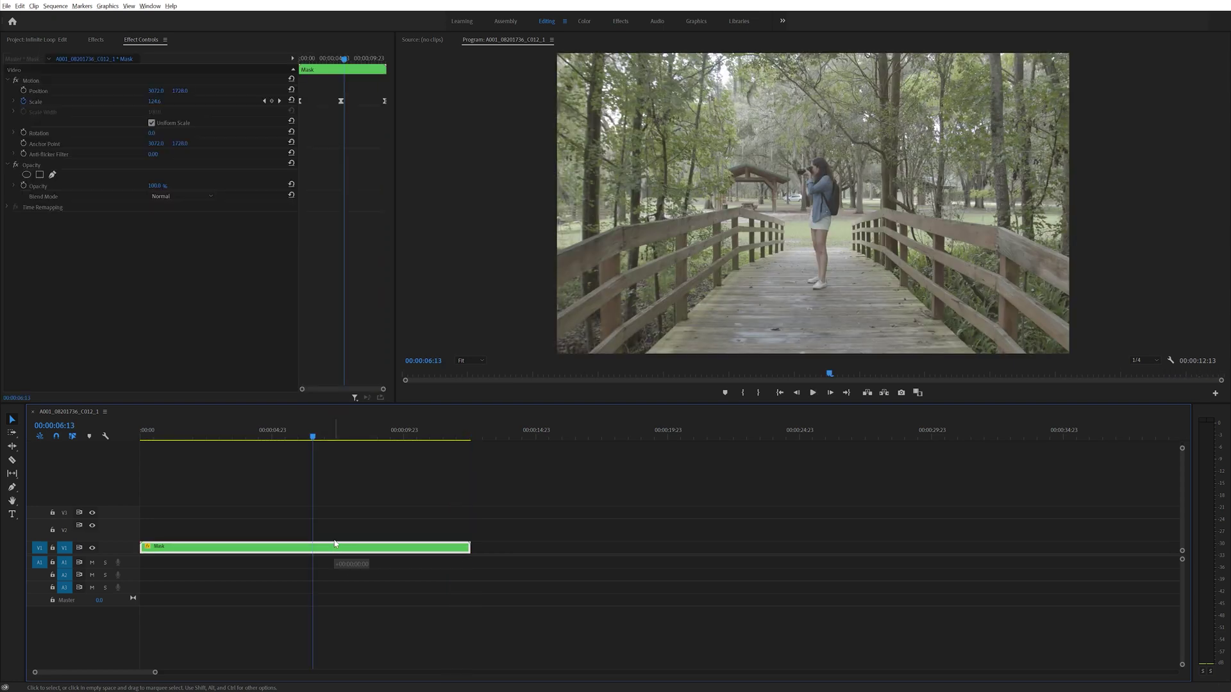
Duplicate the Mask clip onto V2, shift the V1 copy to start near 00:00:11:00 under its end, and preview the overlap.
{"action": "left_click_drag", "start_coordinate": [339, 549], "coordinate": [338, 539]}
{"action": "scroll", "coordinate": [127, 553], "scroll_direction": "up", "scroll_amount": 1}
{"action": "left_click_drag", "start_coordinate": [160, 549], "coordinate": [443, 541]}
{"action": "left_click_drag", "start_coordinate": [411, 433], "coordinate": [432, 437]}
{"action": "key", "text": "space"}
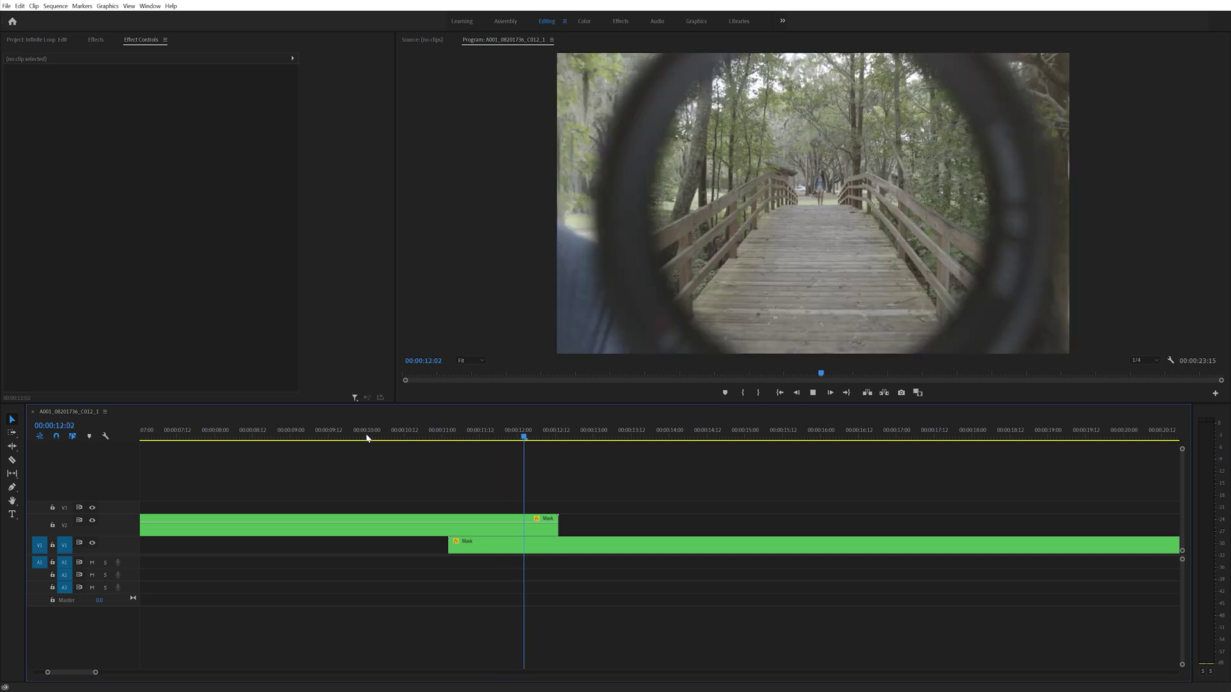
{"action": "left_click", "coordinate": [367, 437]}
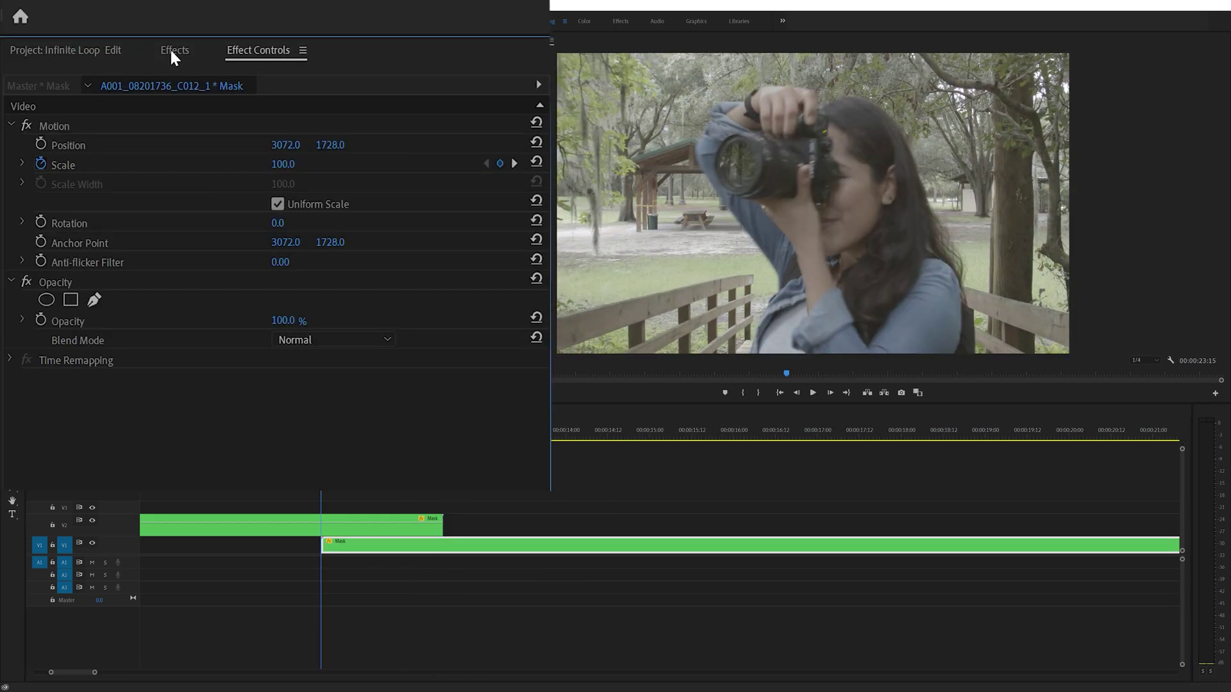
Apply the Lens Distortion video effect to the Mask clip on V1.
{"action": "left_click", "coordinate": [94, 39]}
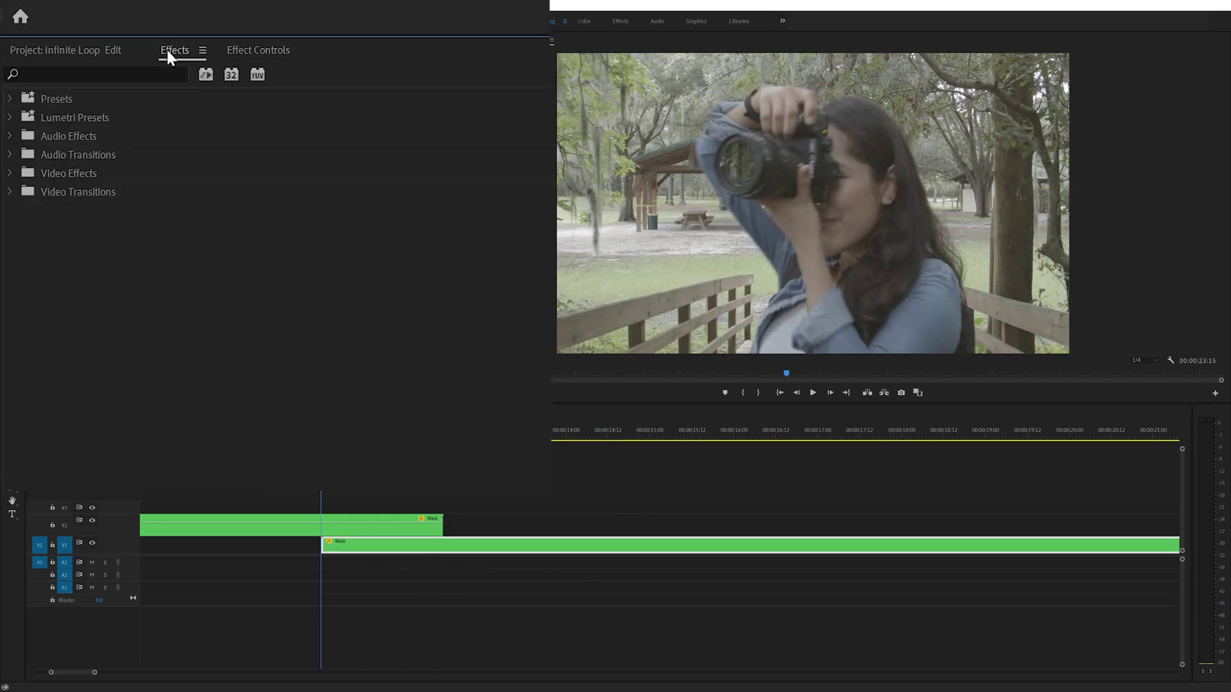
{"action": "left_click", "coordinate": [9, 173]}
{"action": "left_click", "coordinate": [21, 265]}
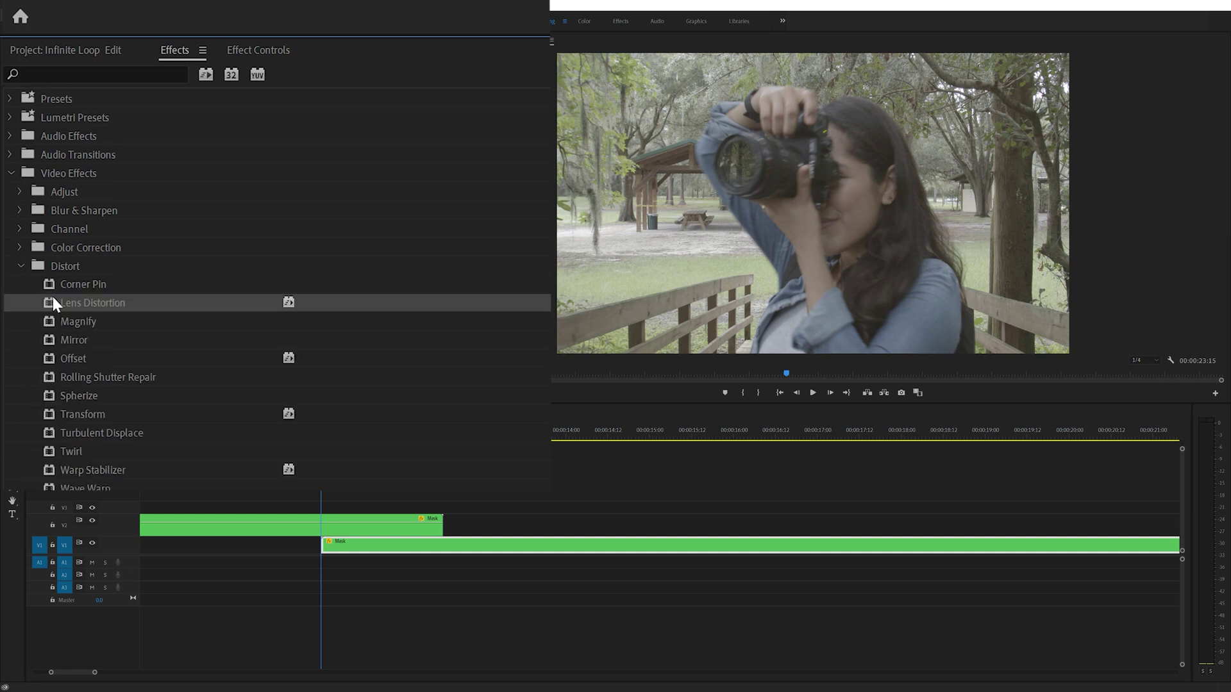
{"action": "left_click_drag", "start_coordinate": [56, 301], "coordinate": [344, 544]}
Keyframe the Lens Distortion curvature from -100 at 00:00:11:14 to 0 as the lens approaches.
{"action": "left_click", "coordinate": [24, 239]}
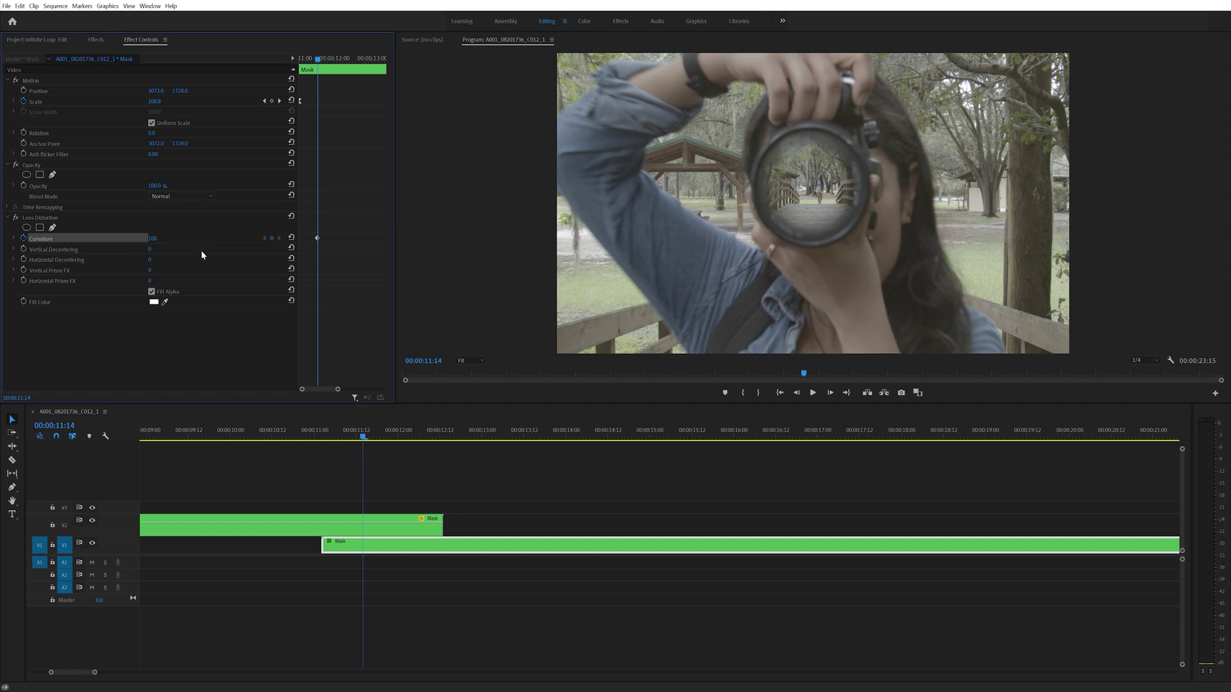
{"action": "left_click_drag", "start_coordinate": [361, 436], "coordinate": [415, 439]}
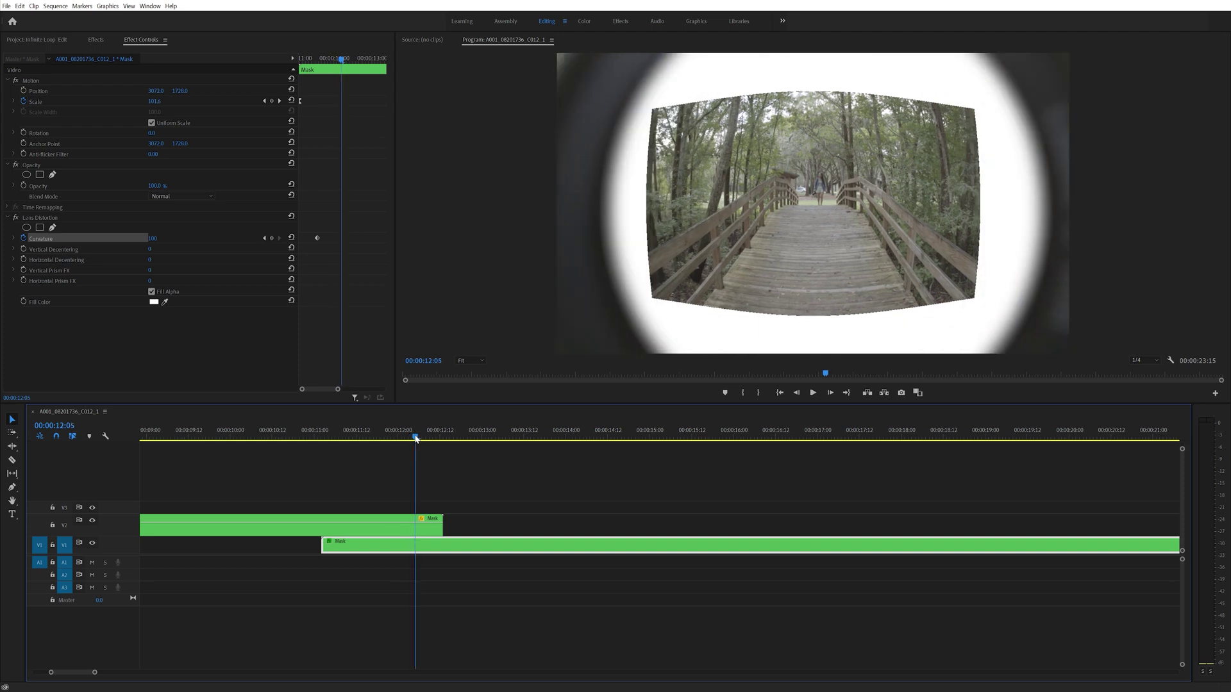
{"action": "left_click_drag", "start_coordinate": [151, 240], "coordinate": [173, 240]}
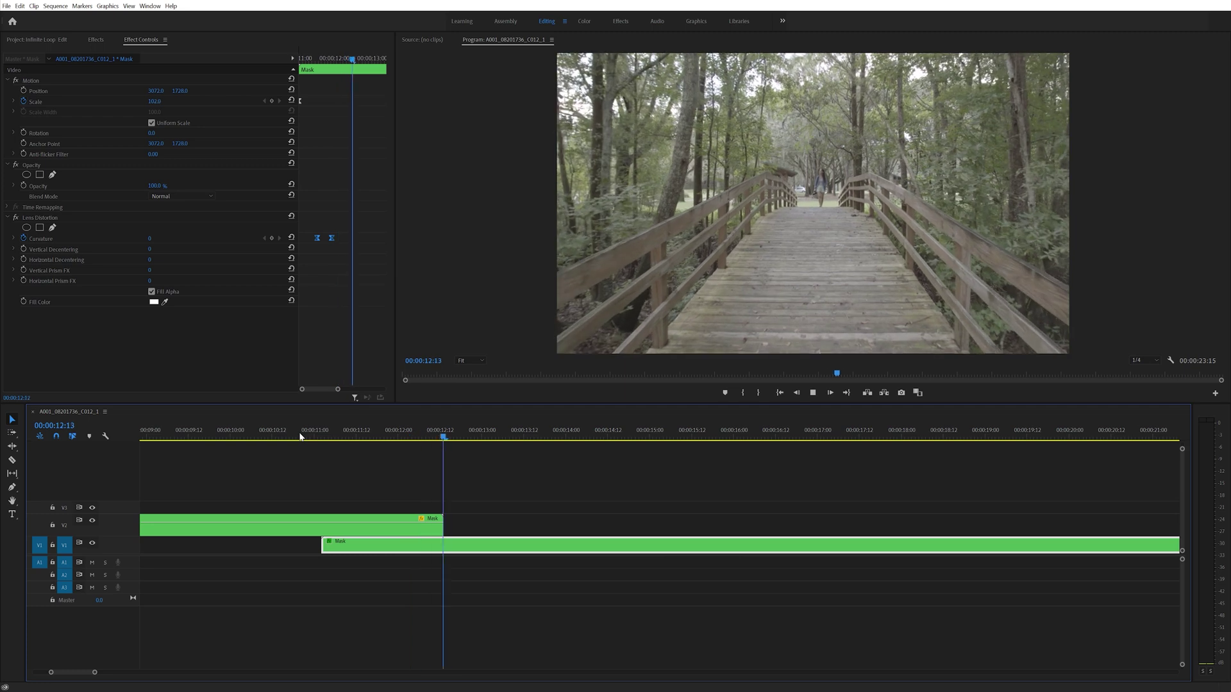
Preview the lens transition and change both curvature keyframes to Bezier interpolation.
{"action": "left_click", "coordinate": [300, 435]}
{"action": "left_click", "coordinate": [300, 436]}
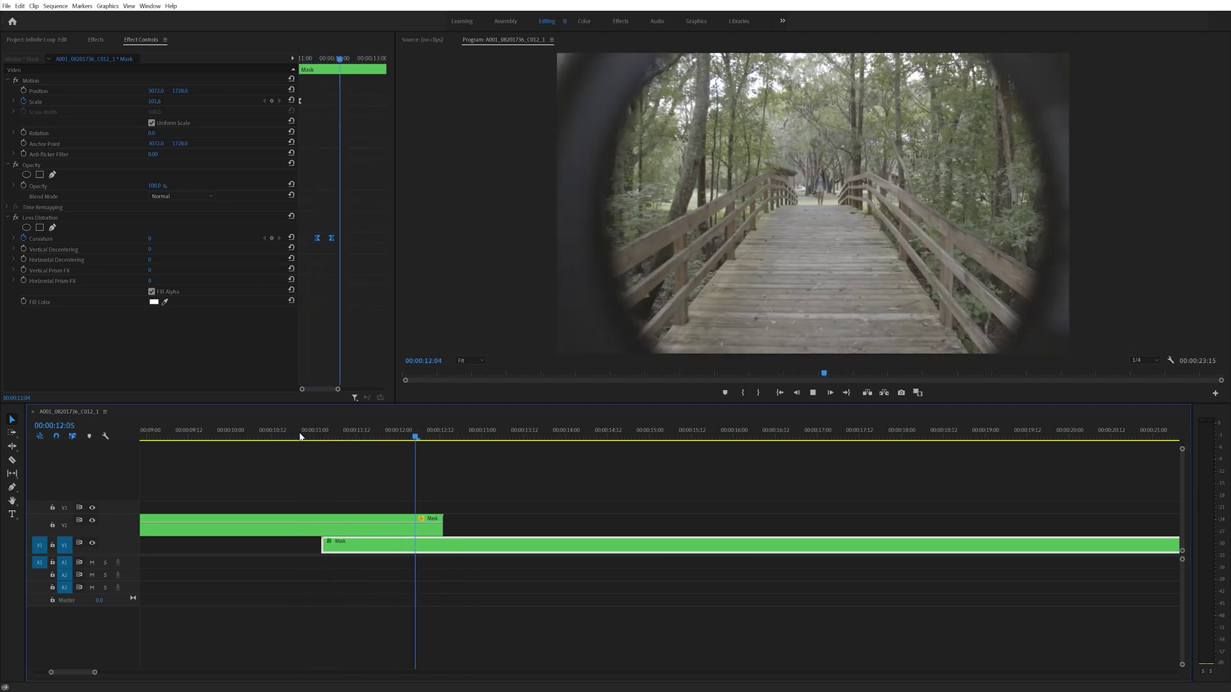
{"action": "left_click", "coordinate": [300, 436]}
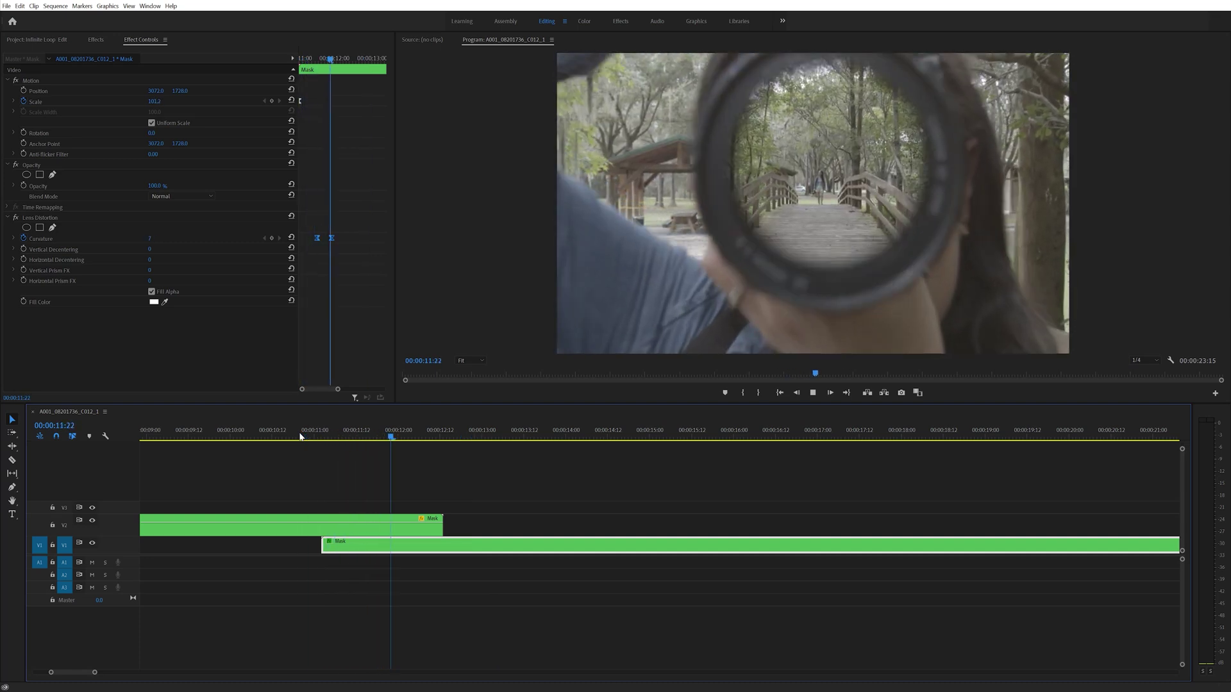
{"action": "left_click", "coordinate": [254, 436]}
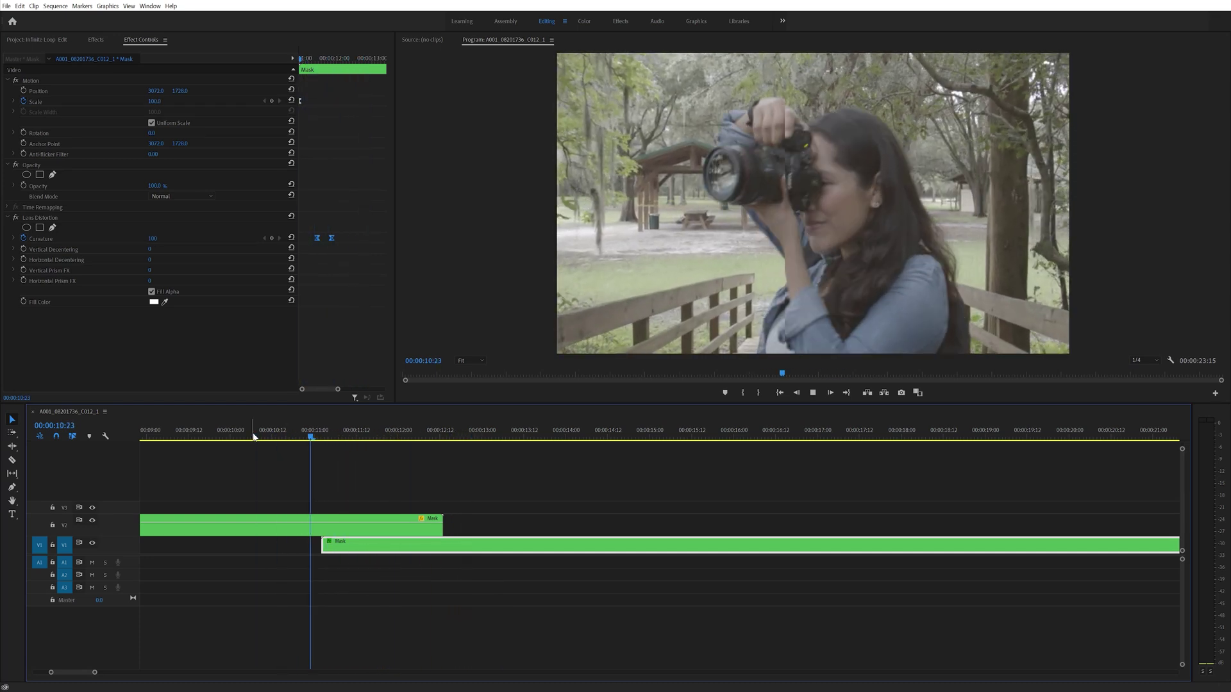
{"action": "left_click", "coordinate": [360, 215]}
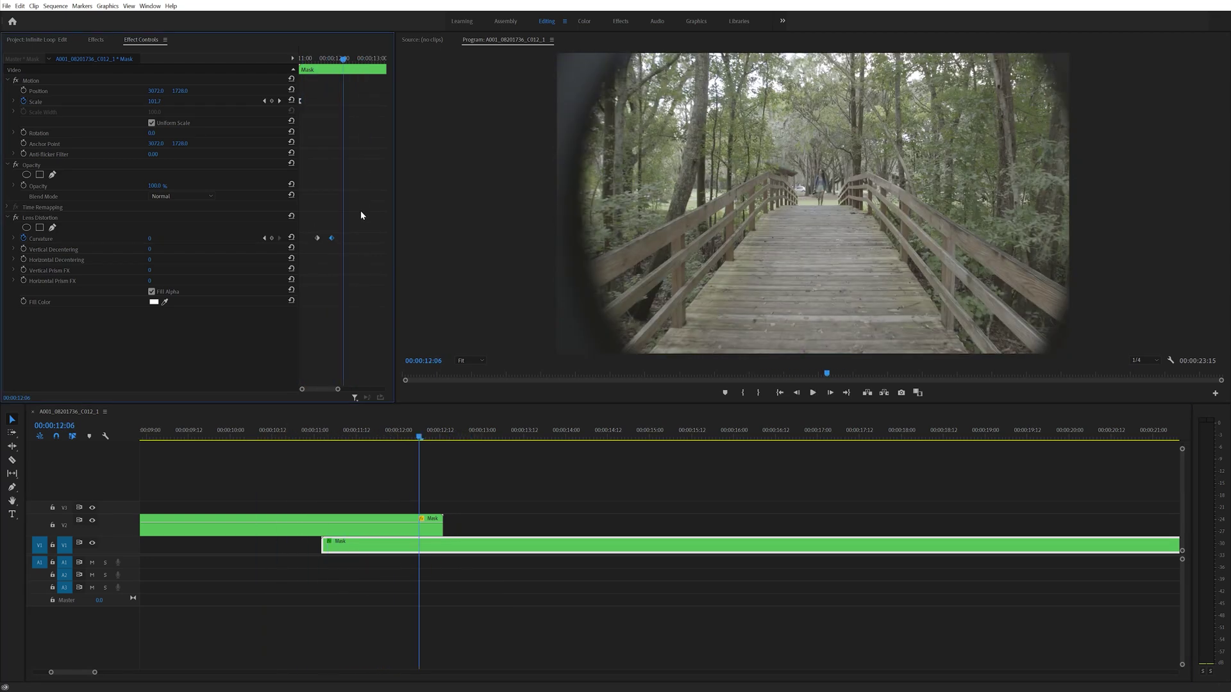
{"action": "right_click", "coordinate": [331, 239]}
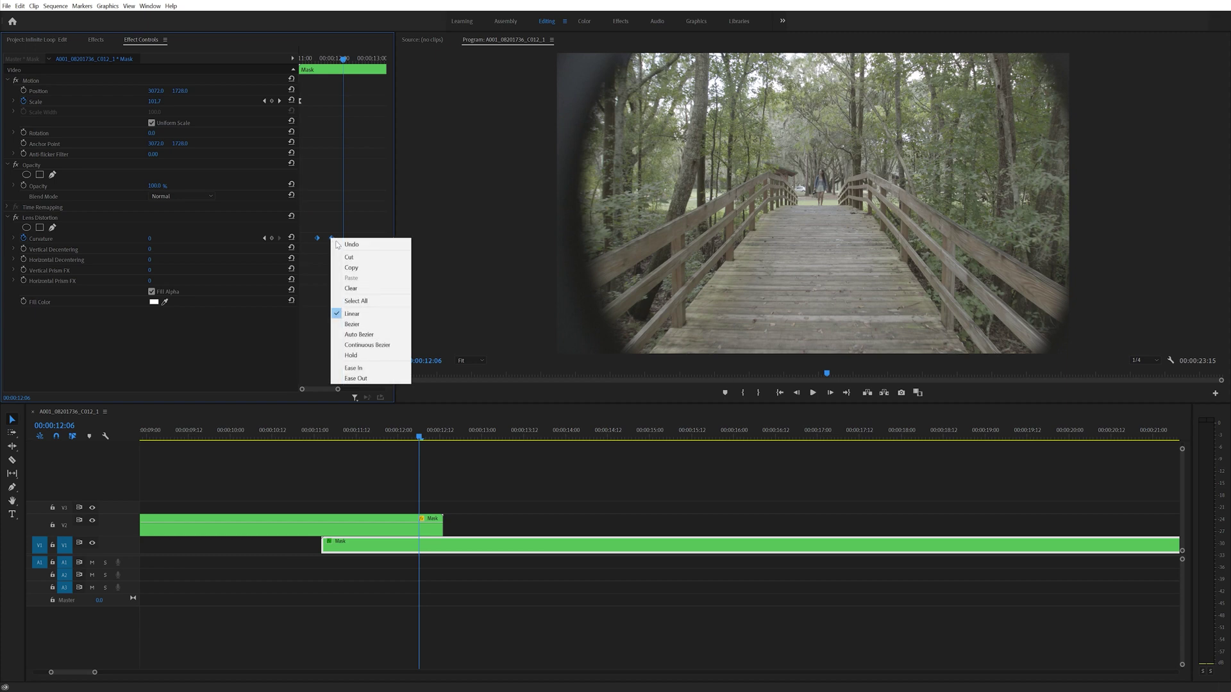
{"action": "left_click", "coordinate": [351, 324]}
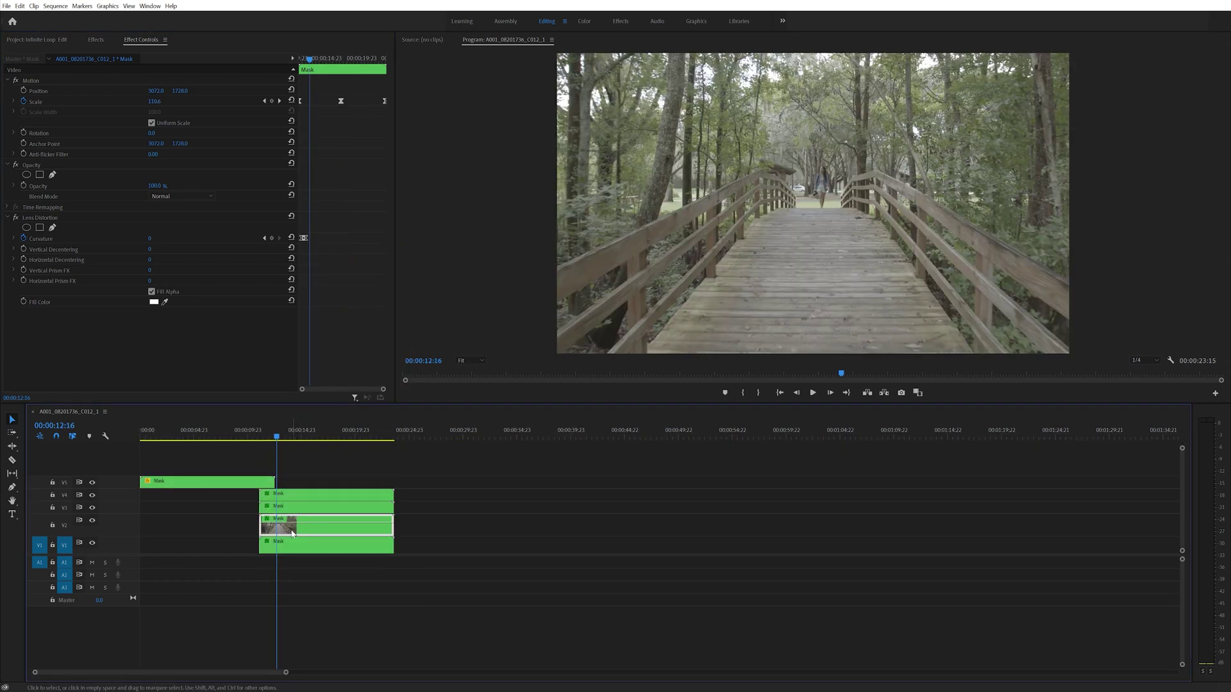
Stagger the Mask clips on V3, V2 and V1 so each starts progressively later than the clip above it.
{"action": "left_click_drag", "start_coordinate": [298, 509], "coordinate": [367, 508]}
{"action": "left_click_drag", "start_coordinate": [296, 526], "coordinate": [421, 527]}
{"action": "left_click_drag", "start_coordinate": [297, 545], "coordinate": [485, 545]}
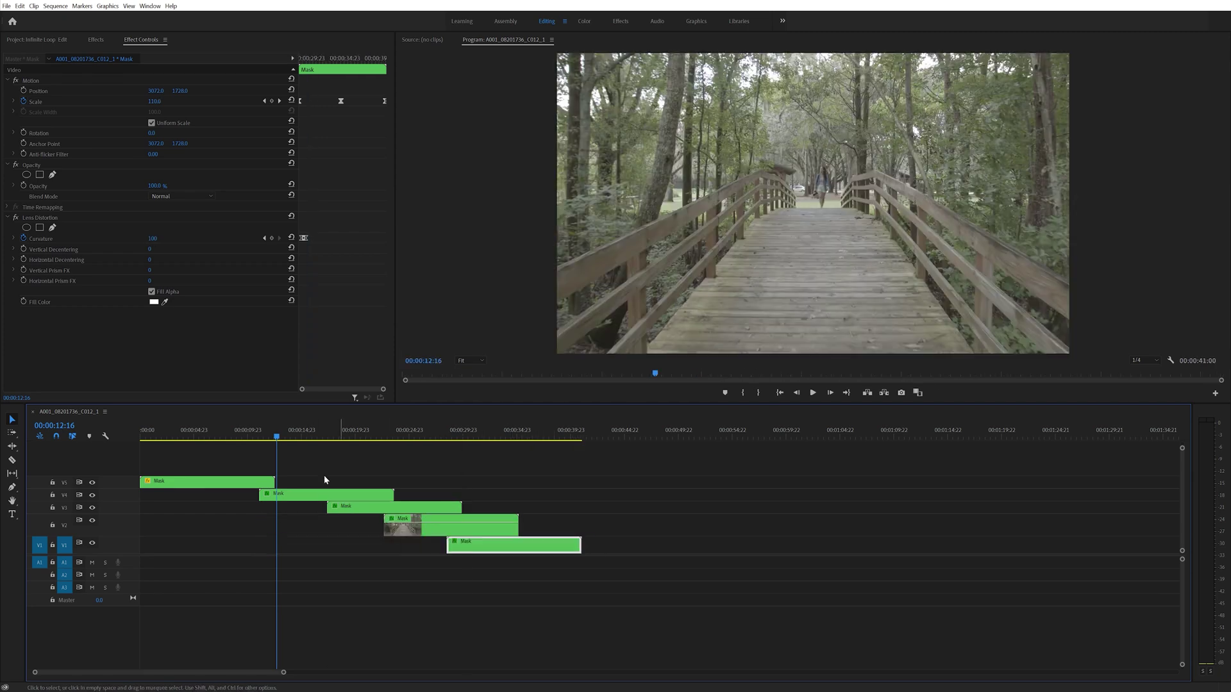
Shift the V3, V2 and V1 clips later, start the V3 clip near 00:00:22:09 under the V4 clip's end, and preview the overlap.
{"action": "left_click_drag", "start_coordinate": [297, 442], "coordinate": [317, 442]}
{"action": "left_click_drag", "start_coordinate": [305, 509], "coordinate": [452, 555]}
{"action": "left_click_drag", "start_coordinate": [435, 526], "coordinate": [498, 525]}
{"action": "left_click_drag", "start_coordinate": [357, 442], "coordinate": [371, 442]}
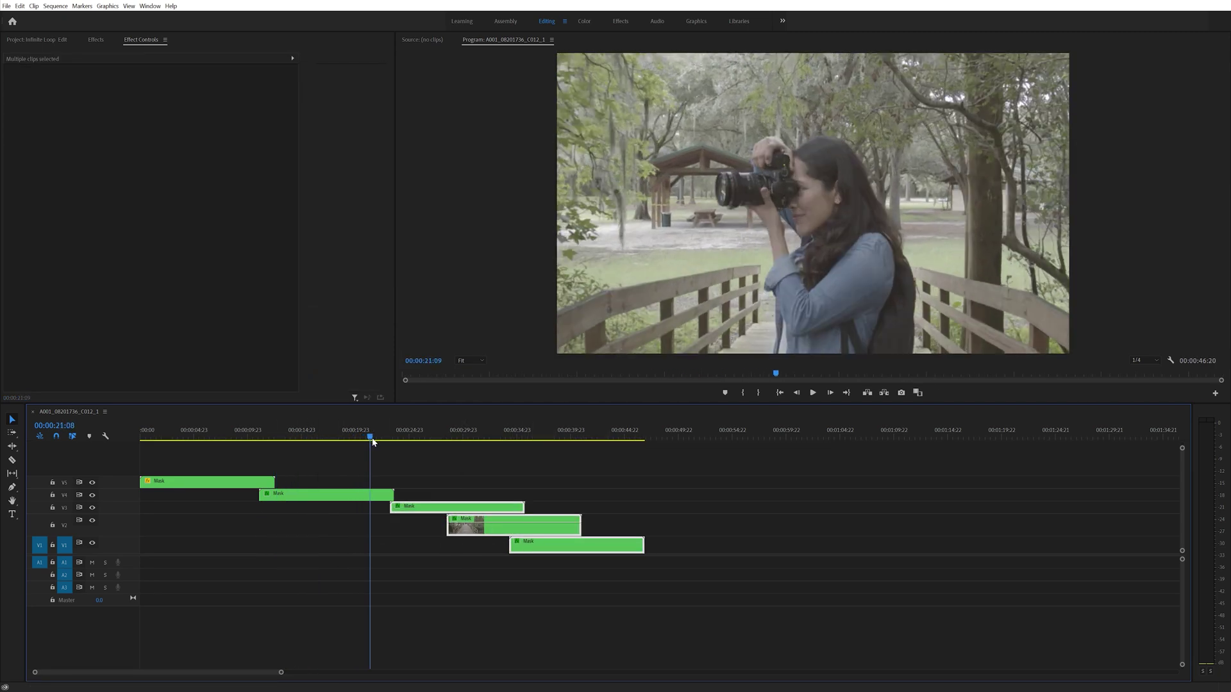
{"action": "left_click", "coordinate": [408, 486]}
{"action": "left_click_drag", "start_coordinate": [417, 507], "coordinate": [405, 507]}
{"action": "key", "text": "space"}
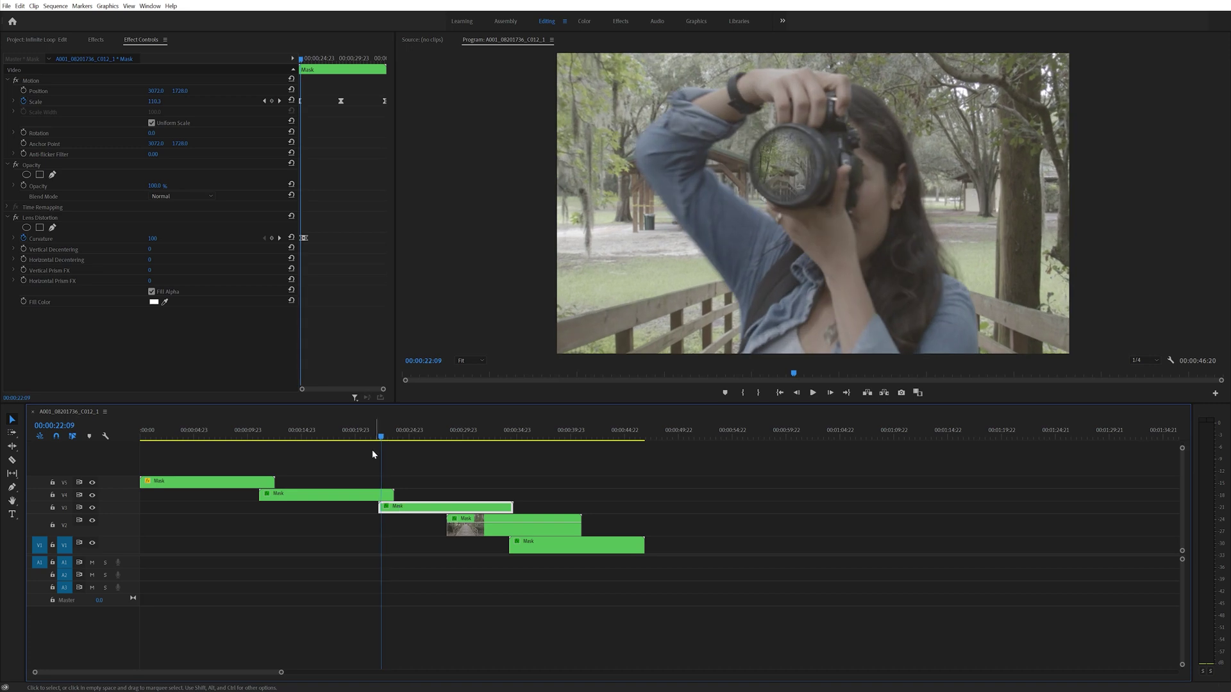
Move the V2 and V1 Mask clips later so the V2 clip starts near 00:00:33:05 under the end of the V3 clip.
{"action": "left_click", "coordinate": [392, 438]}
{"action": "left_click_drag", "start_coordinate": [392, 441], "coordinate": [400, 441]}
{"action": "left_click_drag", "start_coordinate": [433, 523], "coordinate": [519, 546]}
{"action": "left_click_drag", "start_coordinate": [504, 527], "coordinate": [588, 527]}
{"action": "left_click_drag", "start_coordinate": [463, 440], "coordinate": [500, 442]}
{"action": "left_click_drag", "start_coordinate": [559, 527], "coordinate": [527, 526]}
Check frame by frame how the V3 clip's lens opens onto the V2 clip around 00:00:34:01.
{"action": "key", "text": "Right"}
{"action": "key", "text": "Right"}
{"action": "key", "text": "Right"}
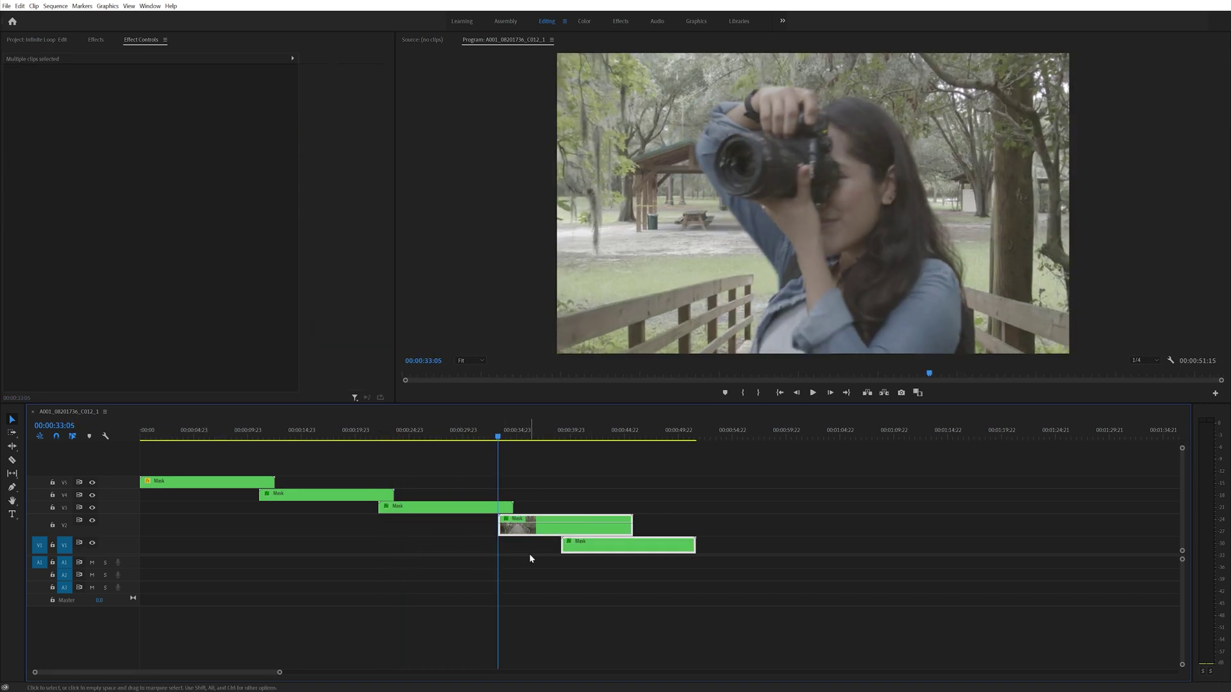
{"action": "key", "text": "Right"}
{"action": "key", "text": "Right"}
{"action": "key", "text": "Right"}
{"action": "key", "text": "Right"}
{"action": "left_click_drag", "start_coordinate": [323, 433], "coordinate": [318, 436]}
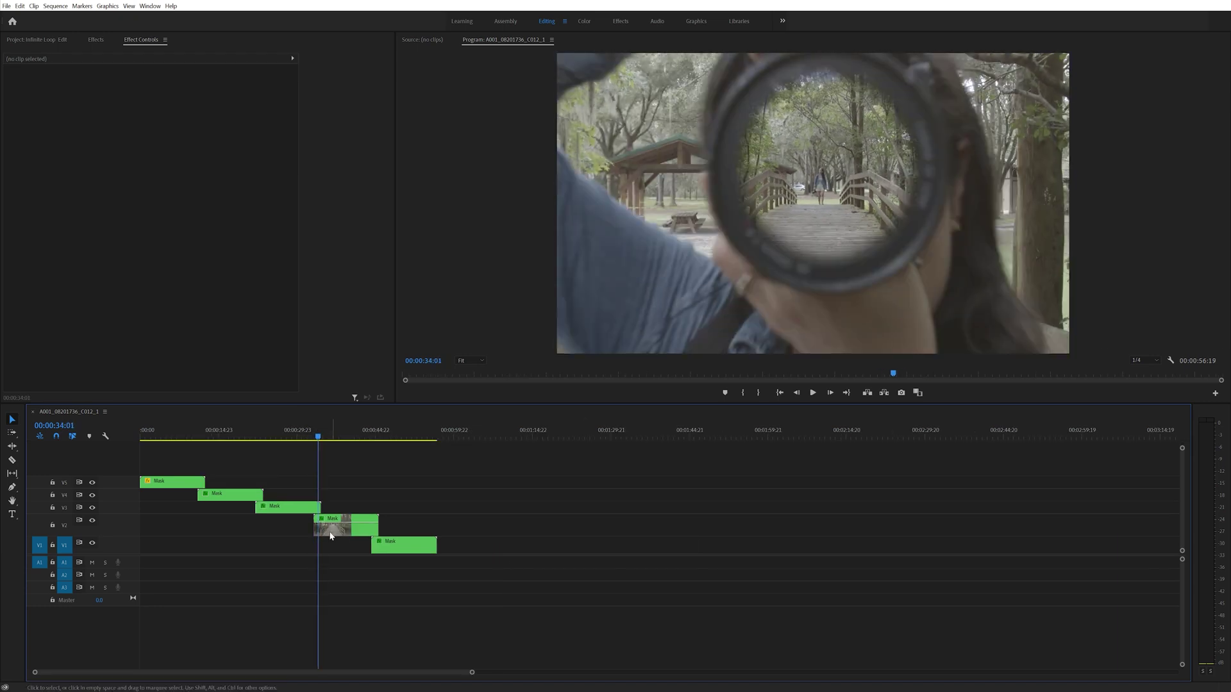
Overlap the last Mask clips on V2 and V1, shorten them so the sequence ends at 00:00:42:18, and preview the transition.
{"action": "key", "text": "="}
{"action": "mouse_move", "coordinate": [366, 527]}
{"action": "left_mouse_down"}
{"action": "mouse_move", "coordinate": [324, 526]}
{"action": "mouse_move", "coordinate": [351, 526]}
{"action": "left_mouse_up"}
{"action": "left_click_drag", "start_coordinate": [334, 437], "coordinate": [324, 436]}
{"action": "left_click_drag", "start_coordinate": [373, 527], "coordinate": [329, 527]}
{"action": "key", "text": "space"}
{"action": "key", "text": "space"}
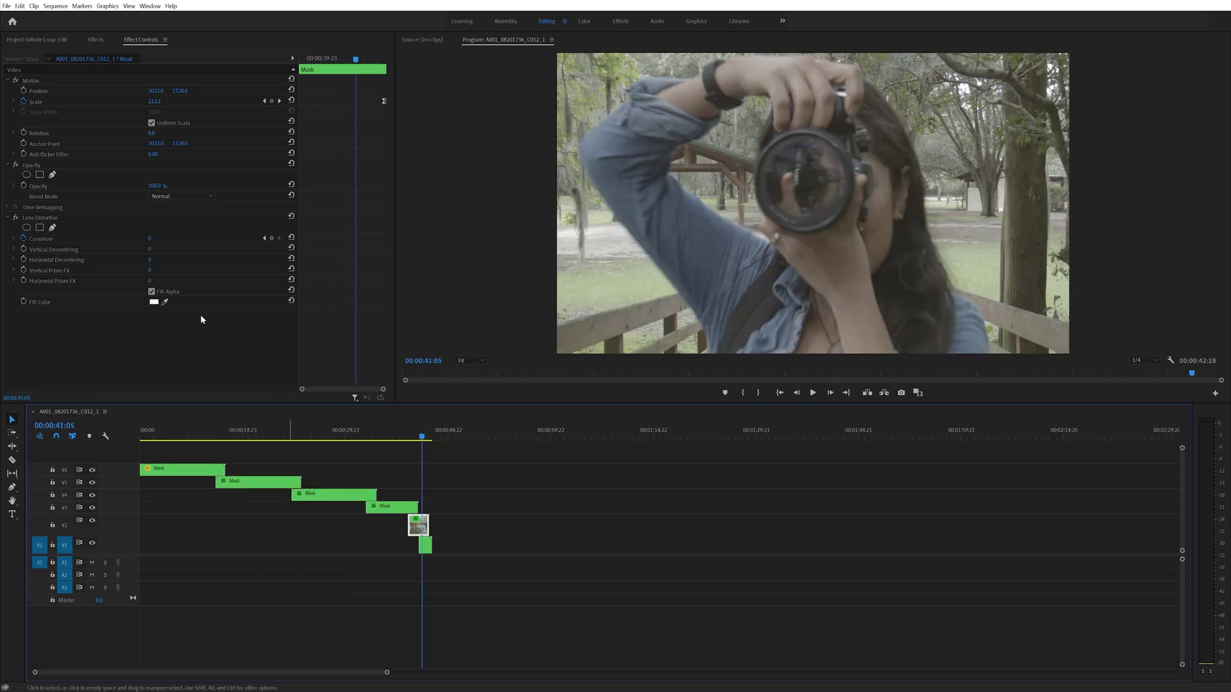
Remove the Lens Distortion effect from the shortened Mask clip on V2.
{"action": "left_click", "coordinate": [332, 393]}
{"action": "left_click_drag", "start_coordinate": [384, 391], "coordinate": [353, 395]}
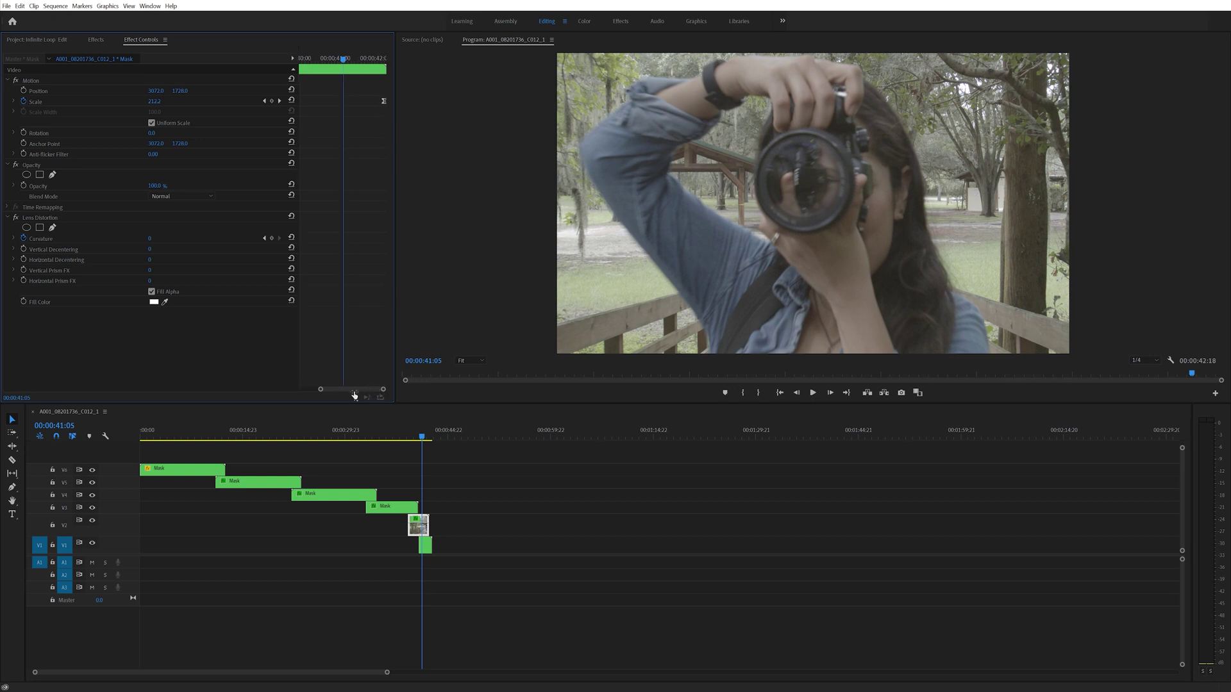
{"action": "left_click", "coordinate": [40, 218]}
{"action": "key", "text": "Delete"}
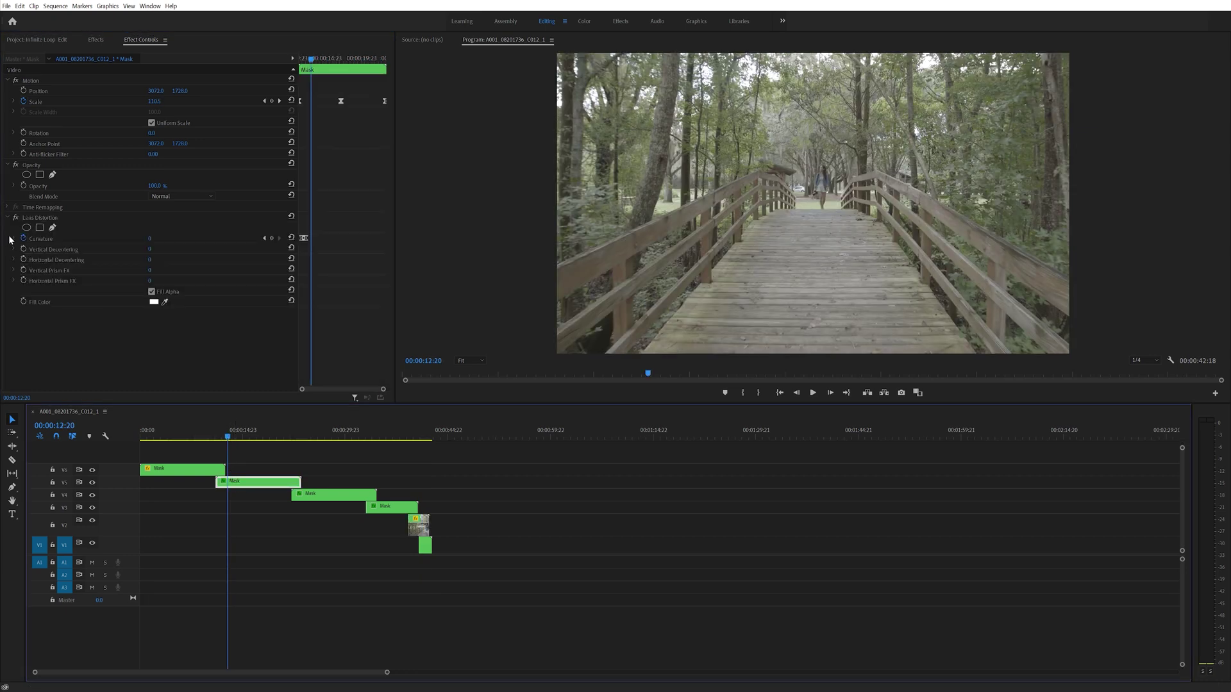
Copy the Lens Distortion effect with its curvature keyframes from the V5 Mask clip onto the V2 clip, and save the project.
{"action": "left_click", "coordinate": [44, 219]}
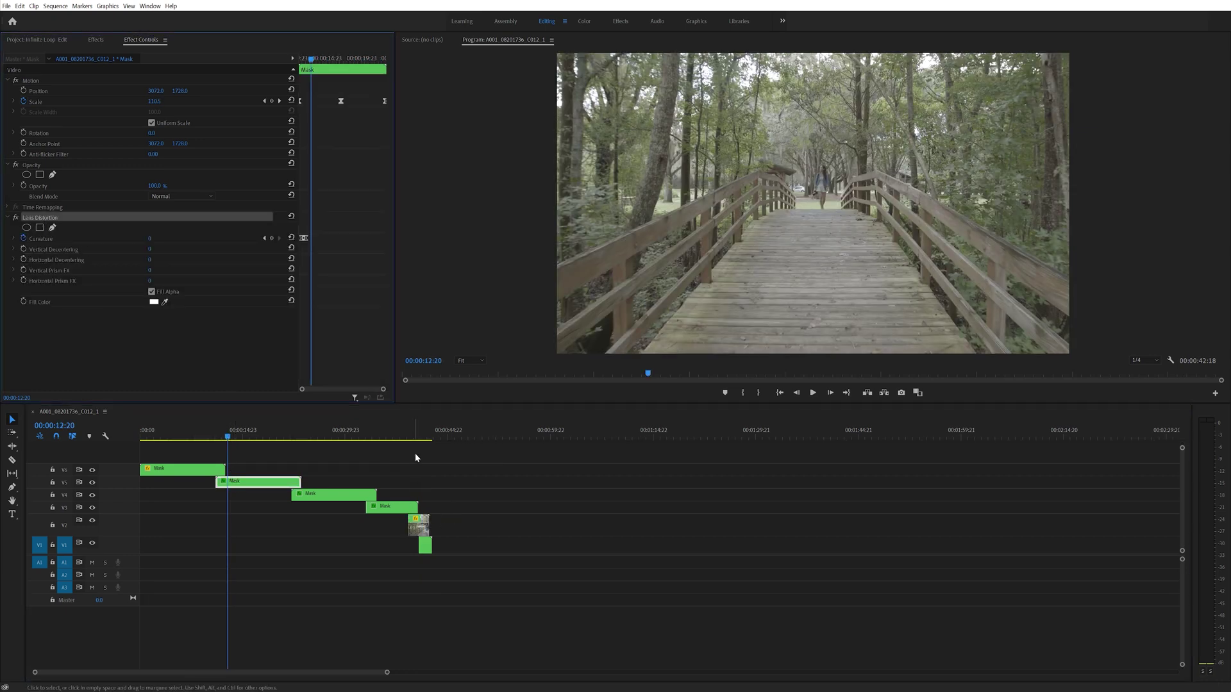
{"action": "left_click_drag", "start_coordinate": [414, 435], "coordinate": [412, 487]}
{"action": "left_click", "coordinate": [421, 532]}
{"action": "key", "text": "ctrl+v"}
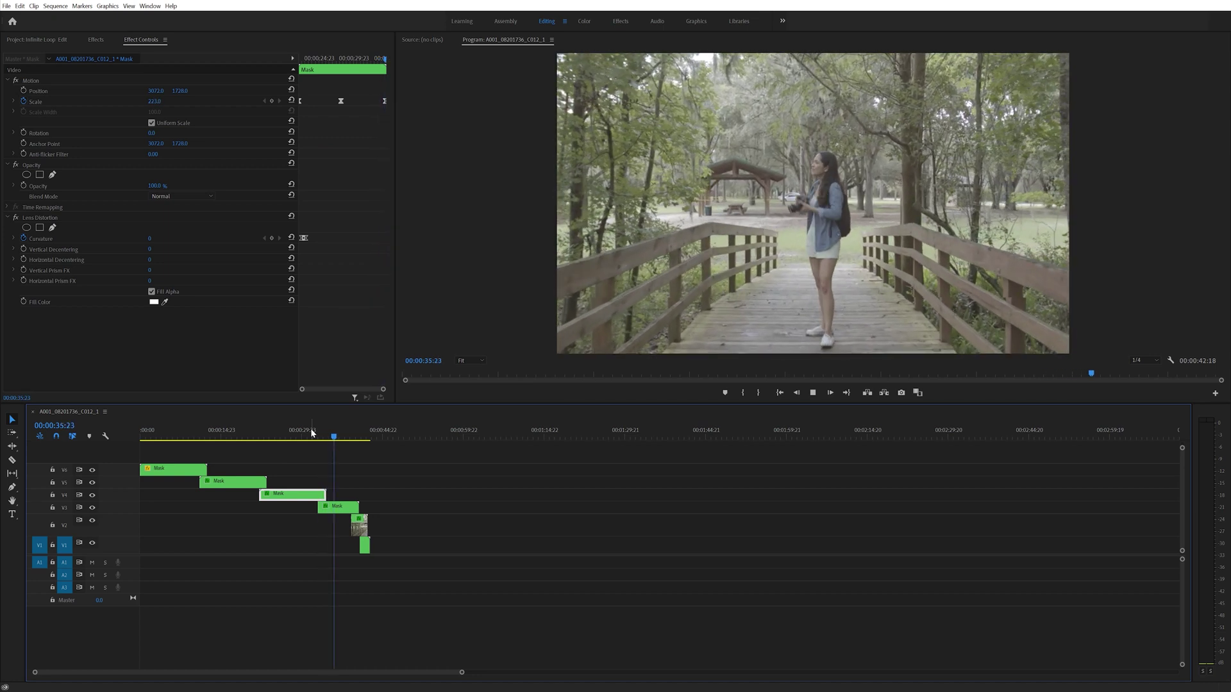
{"action": "key", "text": "ctrl+s"}
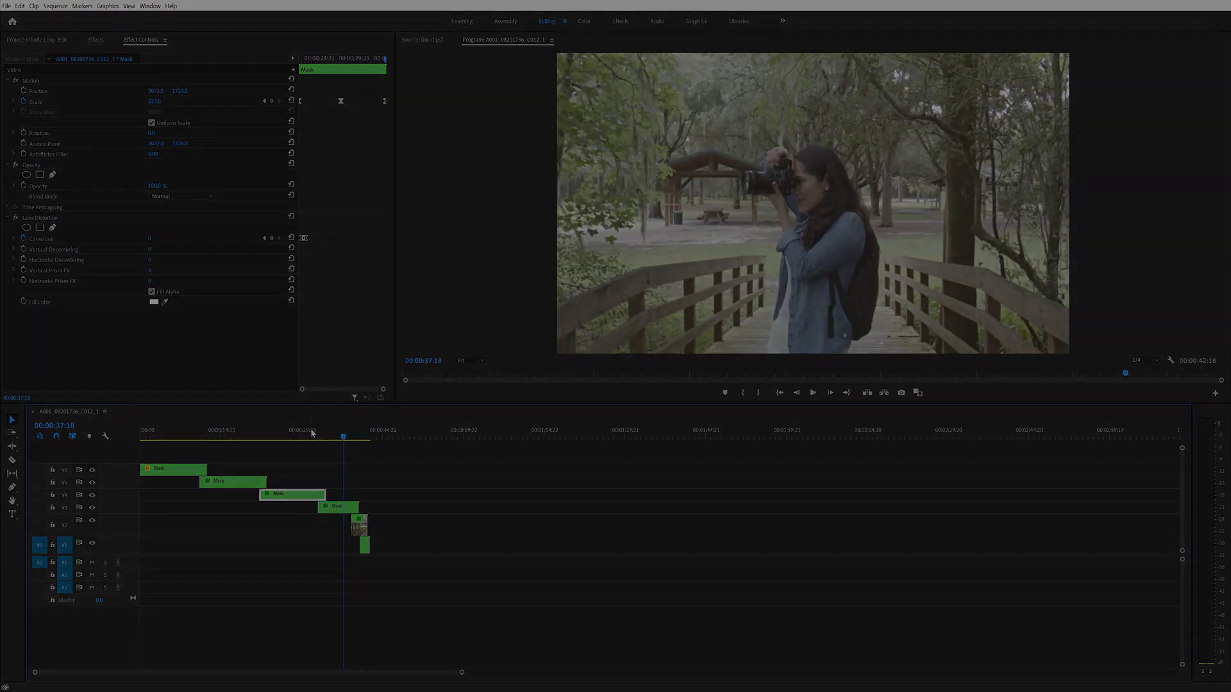